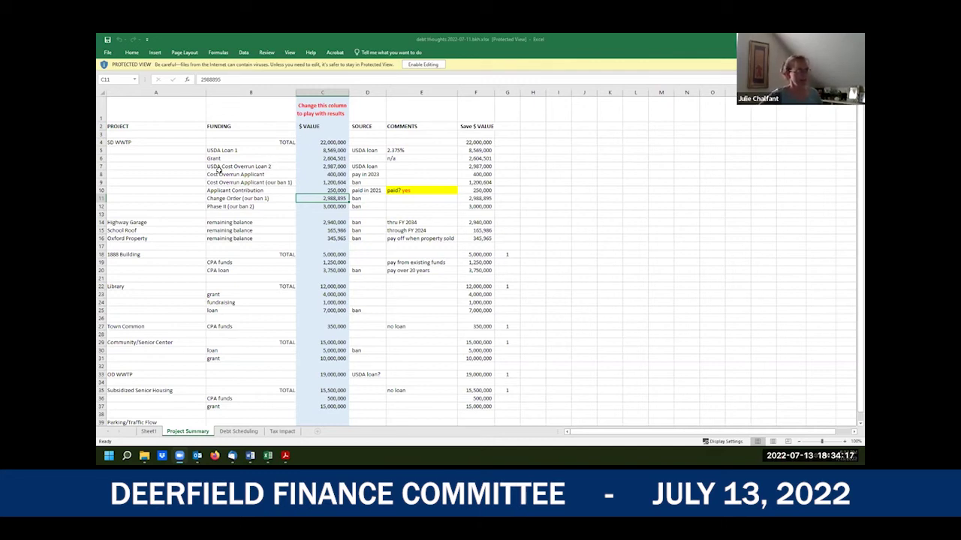
Review the SD WWTP funding lines and the Highway Garage, School Roof and Oxford Property entries in the project summary
left_click(117, 143)
left_click_drag(218, 151, 229, 207)
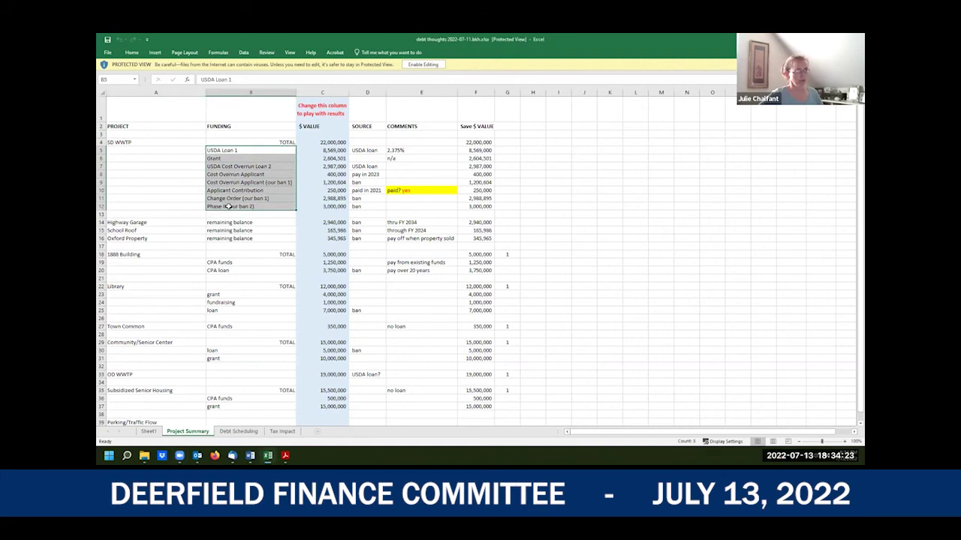
scroll(229, 207, "down", 1)
left_click(125, 181)
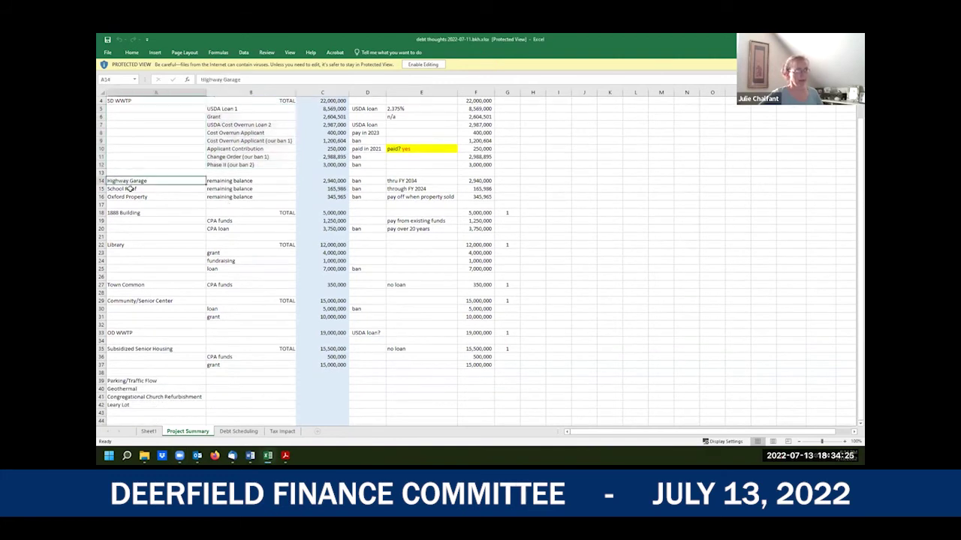
left_click(147, 190)
left_click(154, 197)
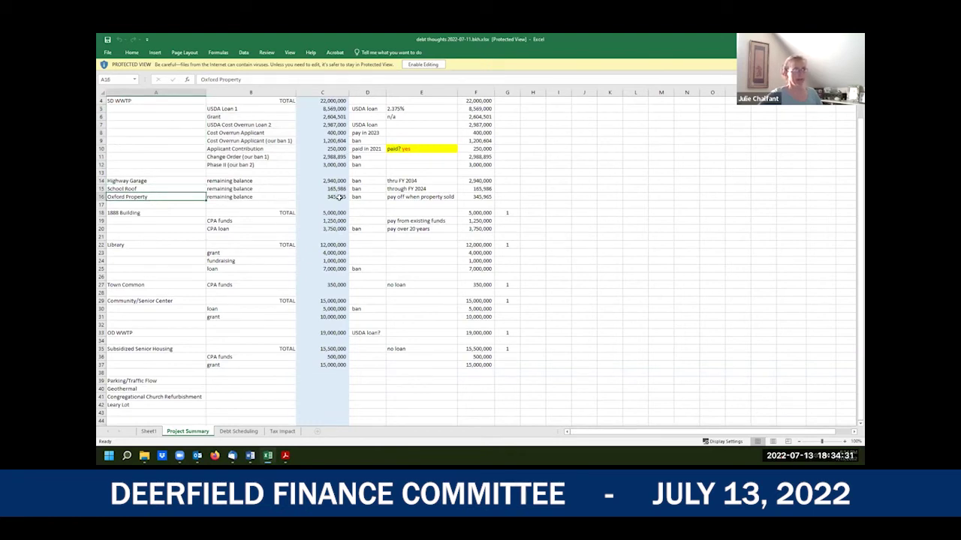
scroll(339, 197, "up", 1)
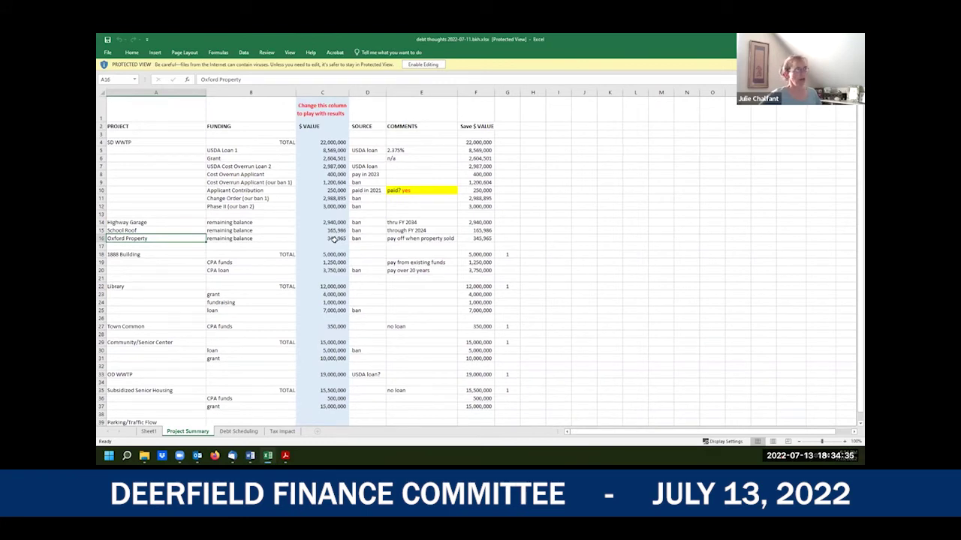
Open the Debt Scheduling sheet and go up to the start of the debt listings, above the SD WWTP block
left_click(242, 433)
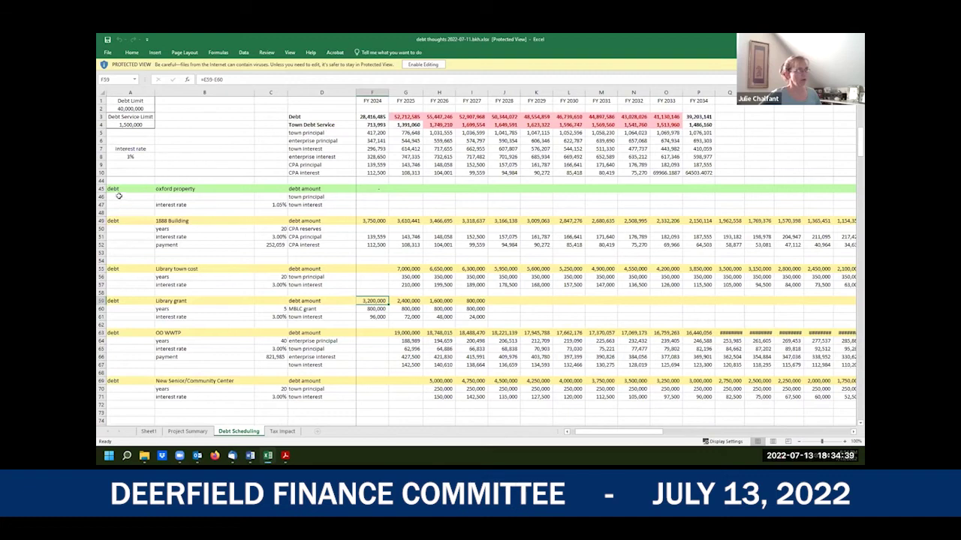
left_click(118, 196)
key("Up")
key("Up")
key("Up")
key("Up")
key("Up")
key("Up")
key("Up")
key("Up")
key("Up")
key("Up")
key("Up")
key("Up")
key("Up")
key("Up")
key("Up")
key("Up")
key("Up")
key("Up")
key("Up")
key("Up")
key("Up")
key("Up")
key("Up")
key("Up")
key("Up")
key("Up")
key("Up")
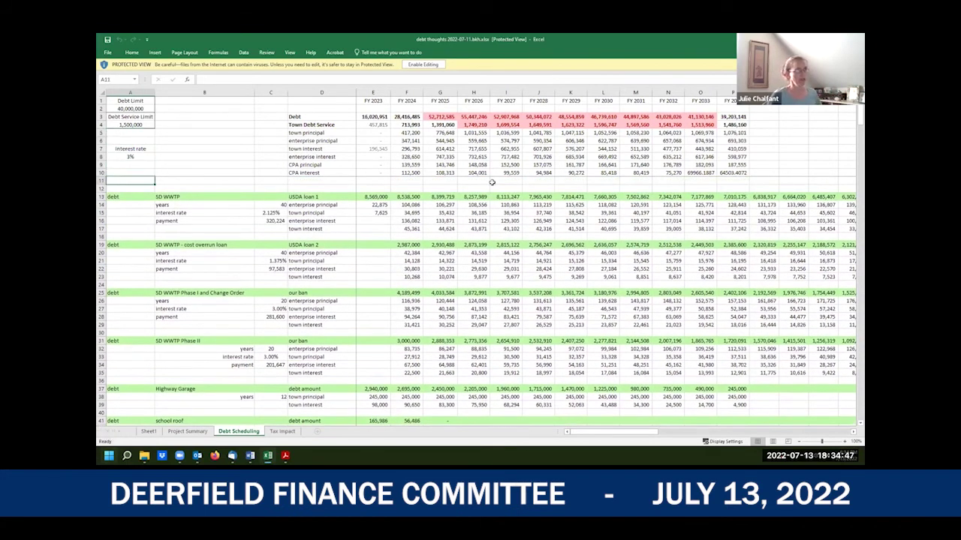
Examine the FY 2023 amounts for SD WWTP USDA loan 1 and the cost overrun USDA loan 2
left_click(375, 197)
key("Down")
key("Down")
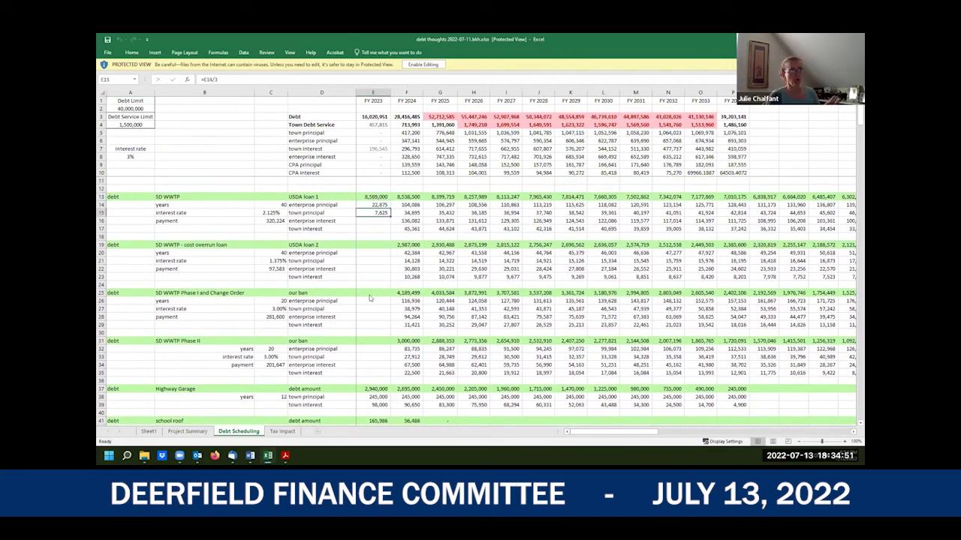
key("Down")
key("Down")
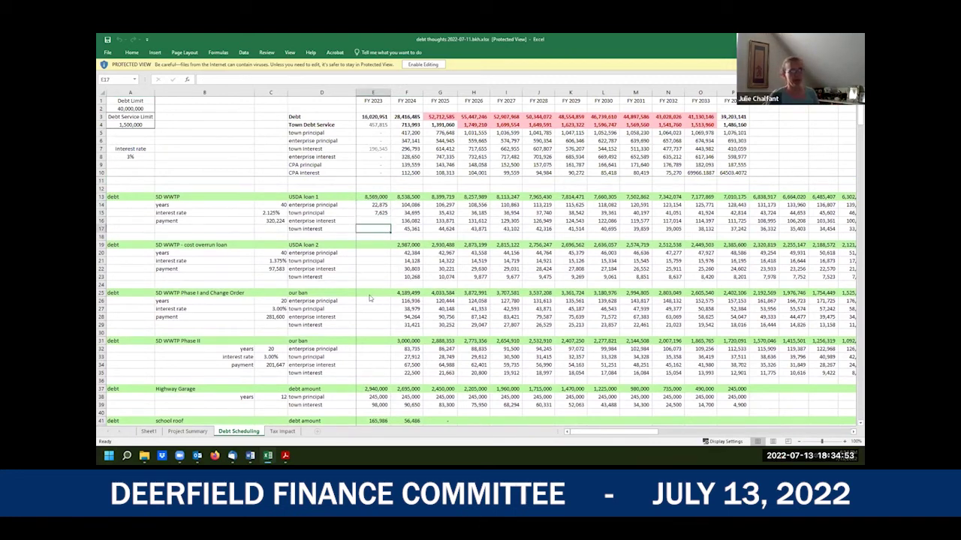
key("Down")
key("Down")
key("Down")
key("Down")
key("Down")
key("Down")
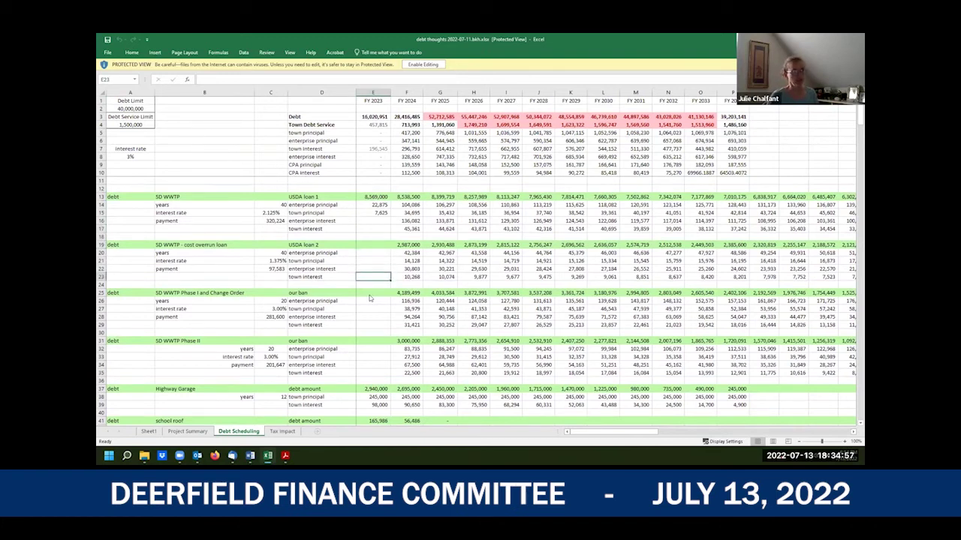
Examine the FY 2023 Debt and Town Debt Service totals and the summary rows down to CPA interest
left_click(378, 118)
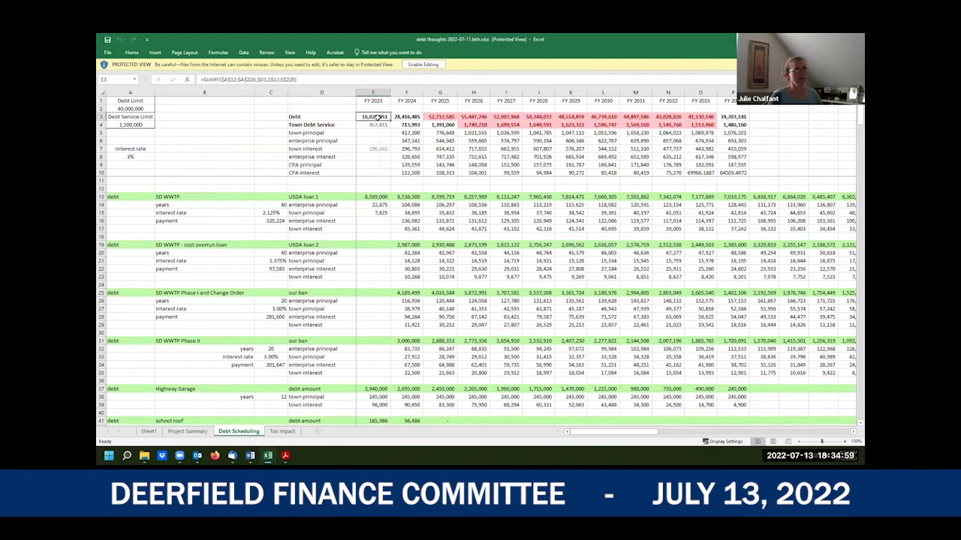
key("Down")
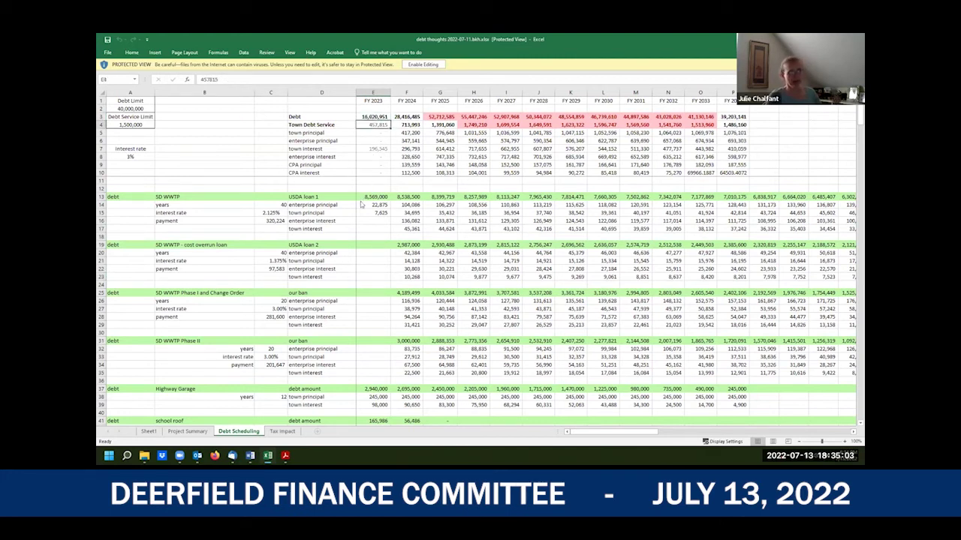
key("Down")
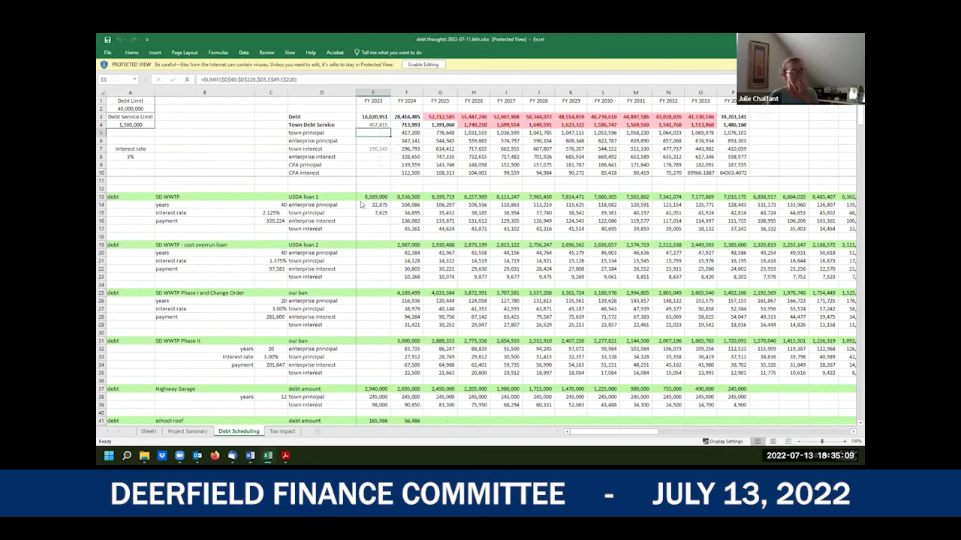
key("Down")
key("Down")
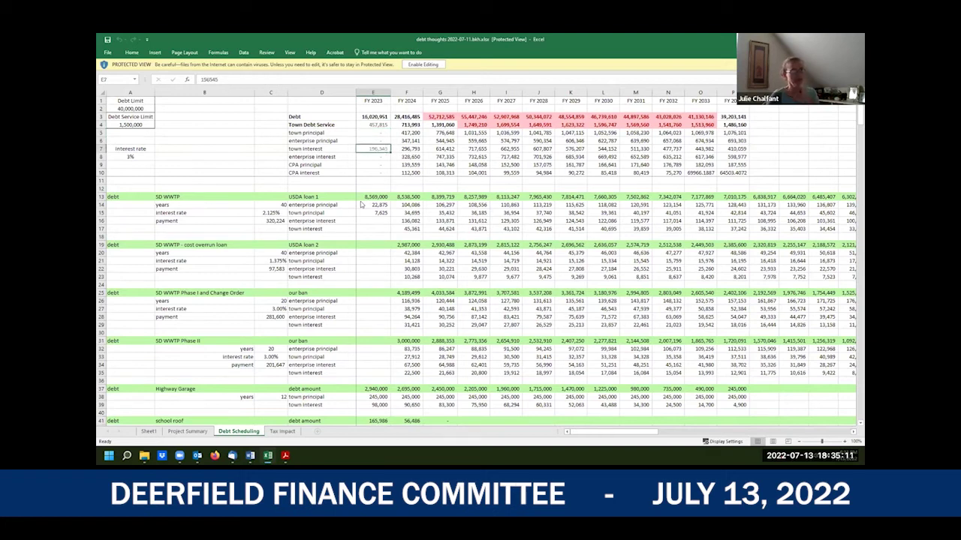
key("Up")
key("Left")
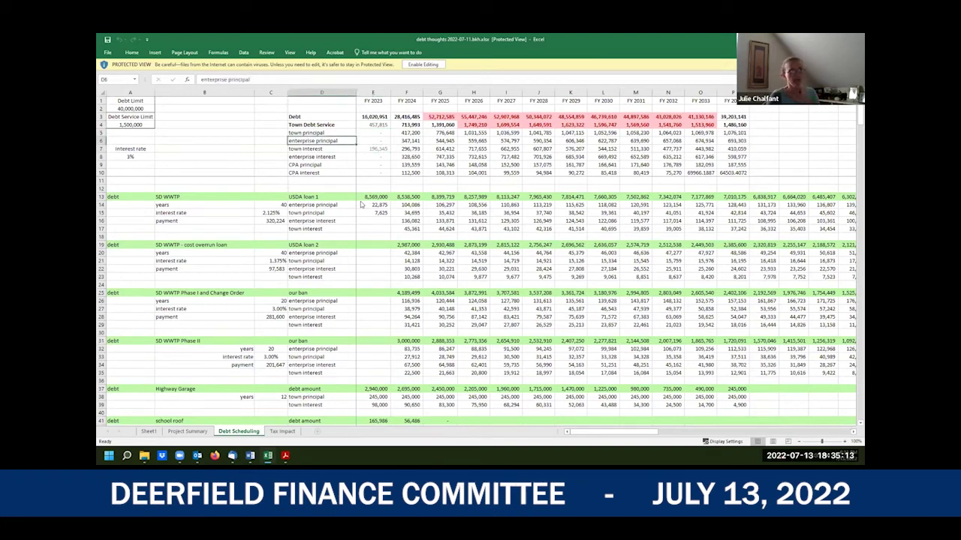
key("Down")
key("Down")
key("Down")
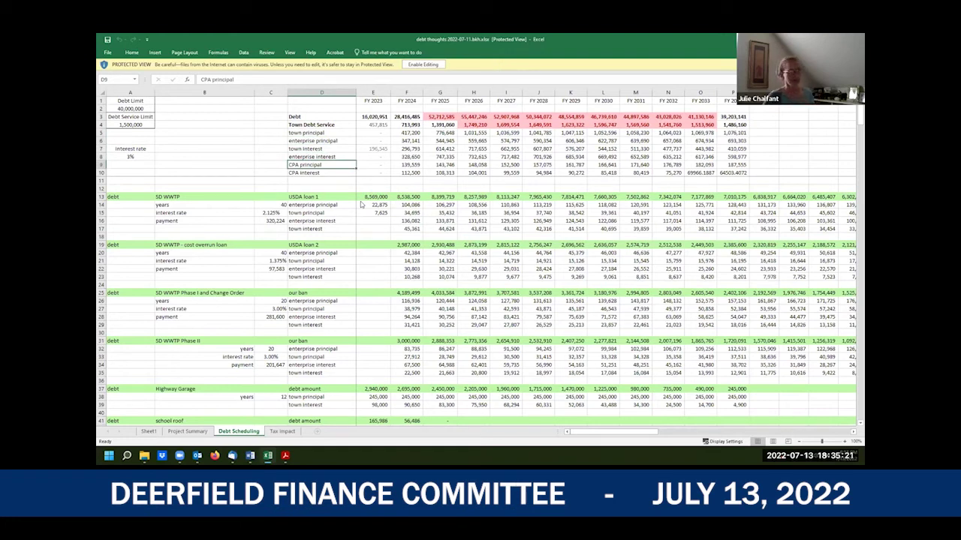
key("Down")
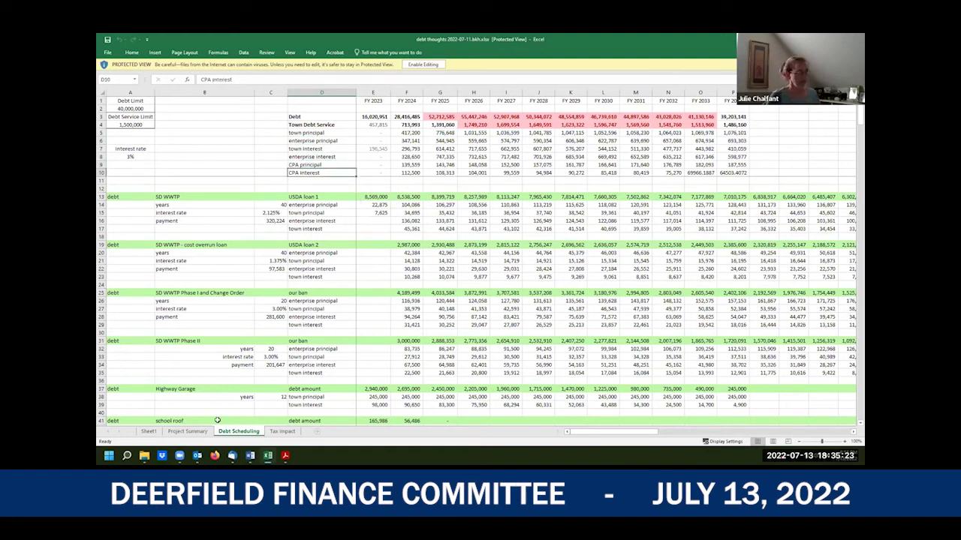
Enable editing of the workbook and highlight the dollar values from 1888 Building downward on the Project Summary sheet
left_click(189, 432)
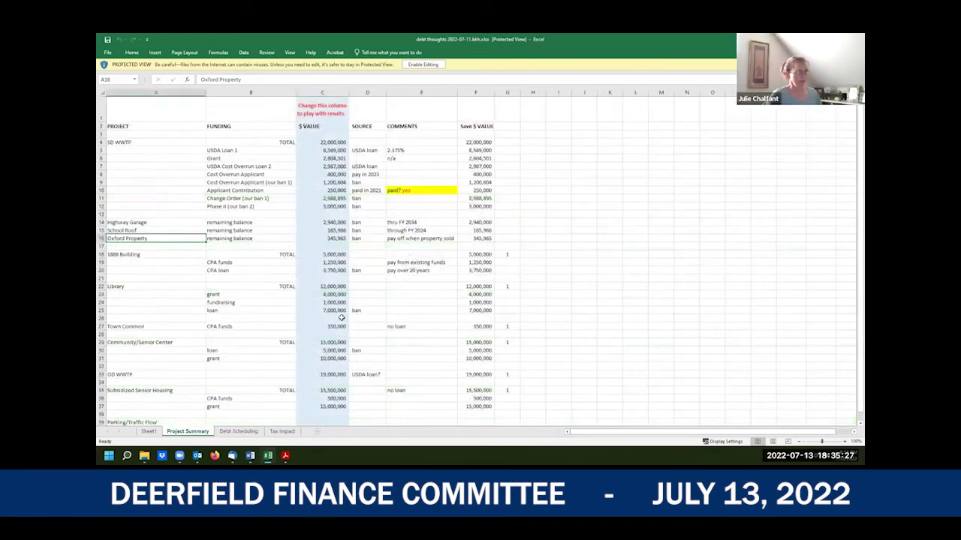
scroll(342, 318, "down", 2)
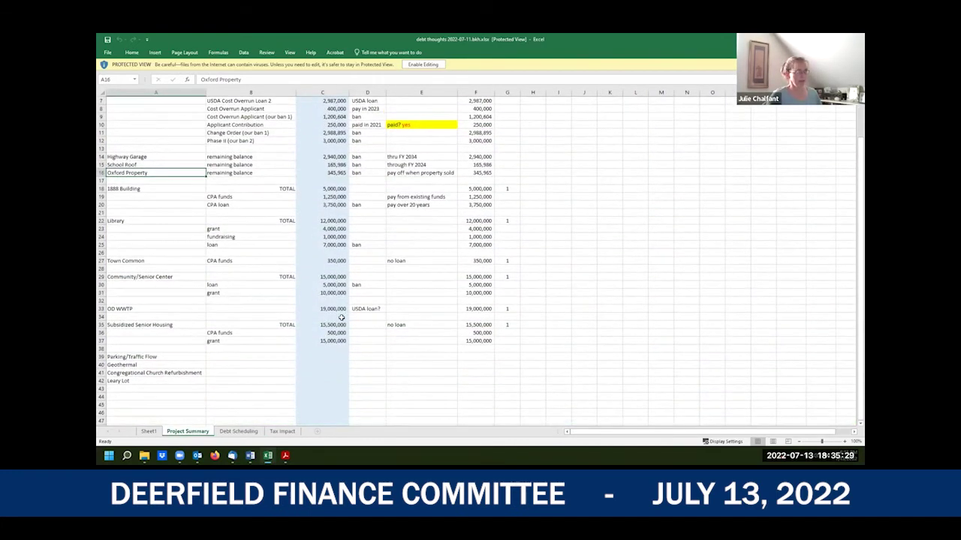
left_click_drag(329, 186, 322, 359)
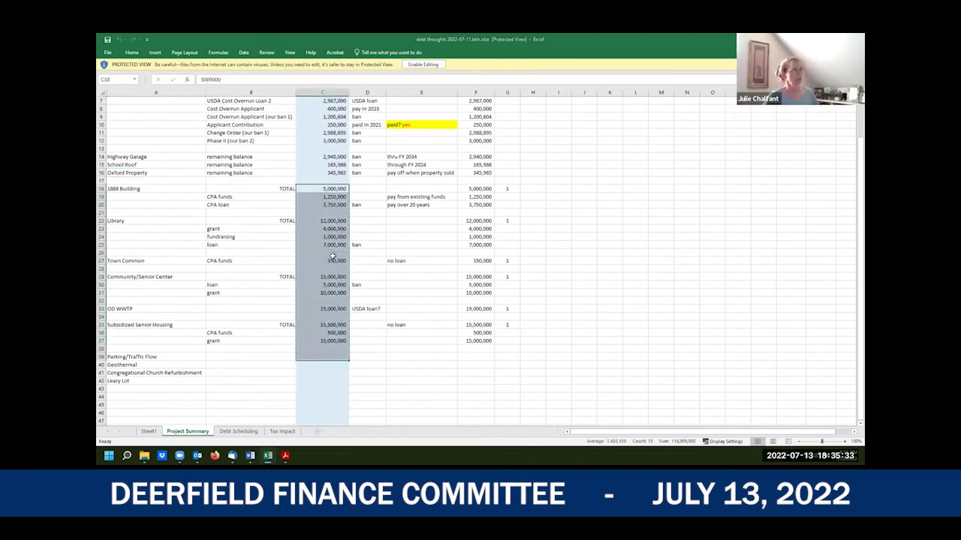
left_click(422, 65)
left_click_drag(327, 214, 344, 373)
Review the 1888 Building project's CPA funds and CPA loan lines
left_click(124, 214)
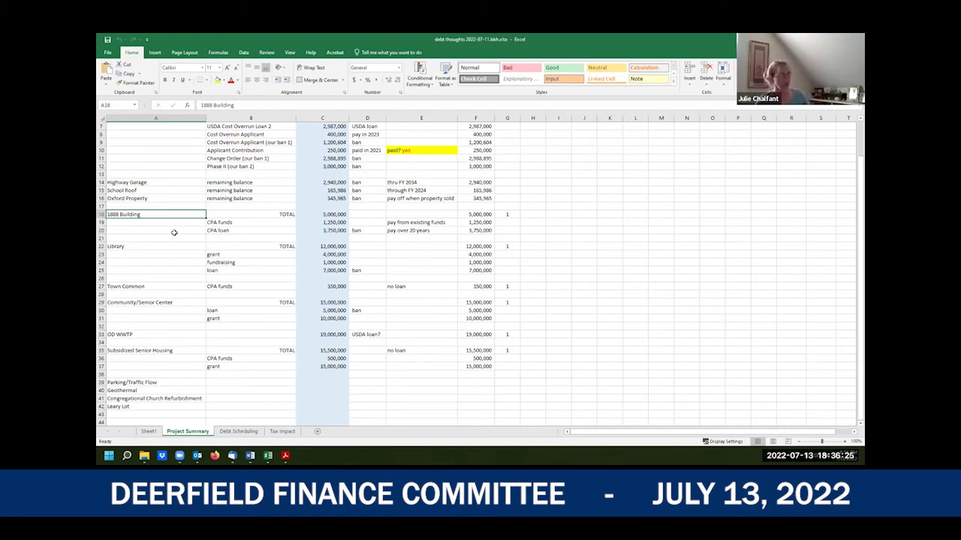
left_click(239, 229)
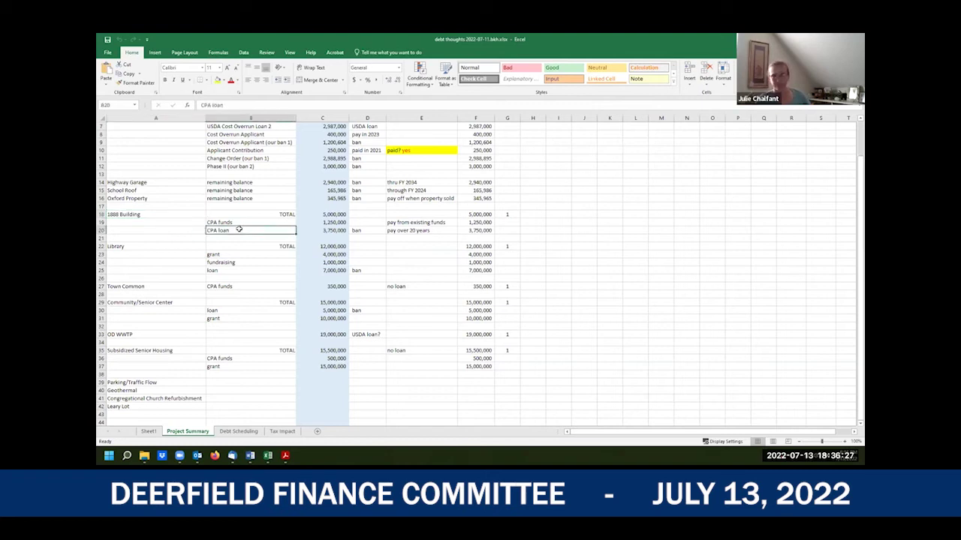
left_click_drag(233, 222, 233, 230)
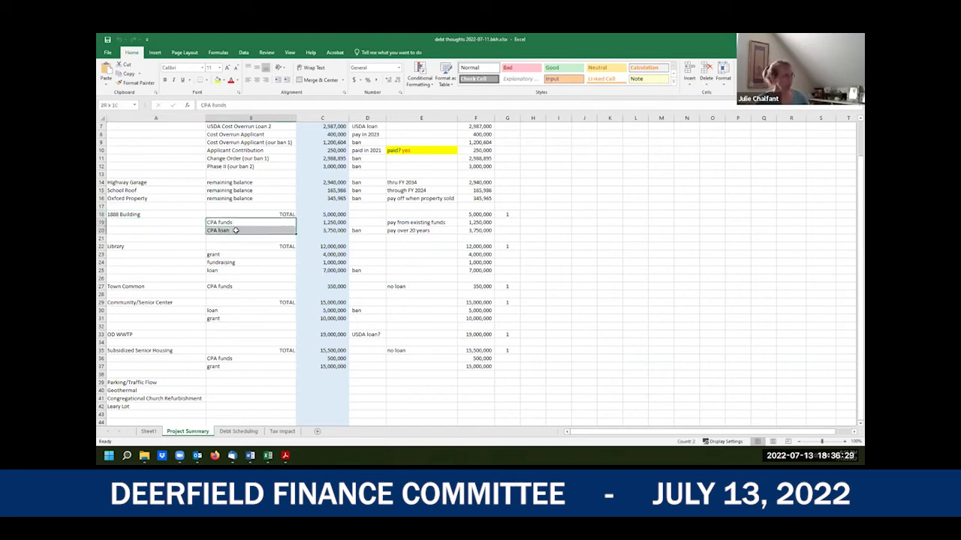
left_click(227, 238)
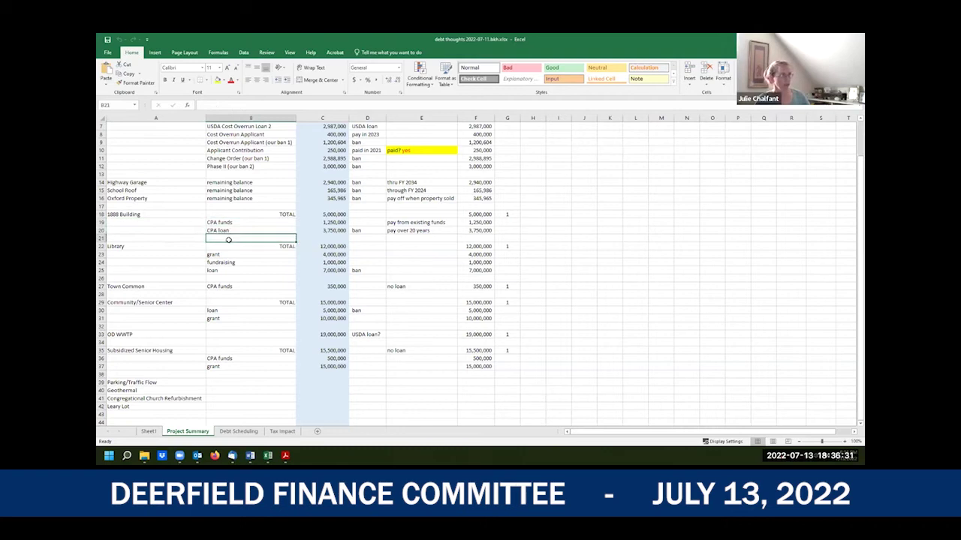
Review the Library project's total cost and its grant, fundraising and loan amounts
left_click(133, 246)
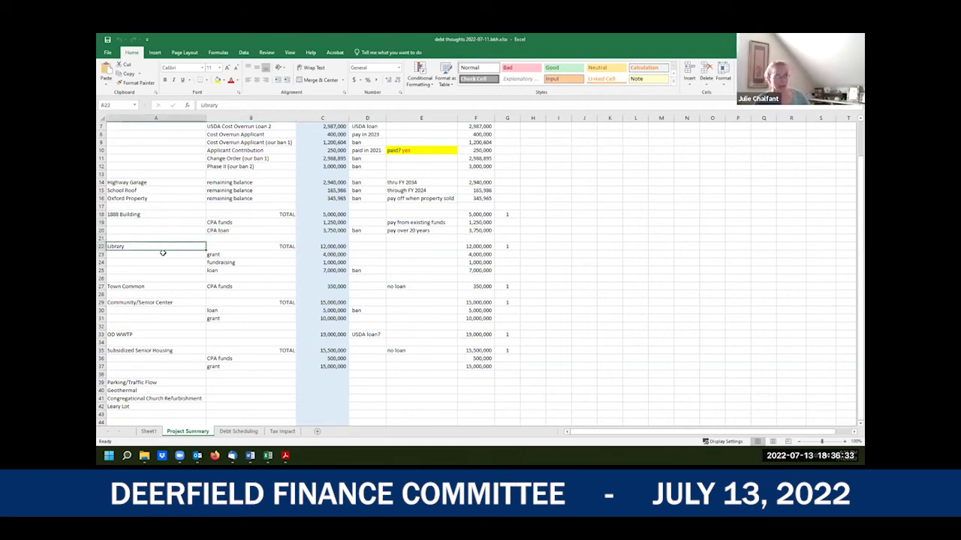
left_click(321, 255)
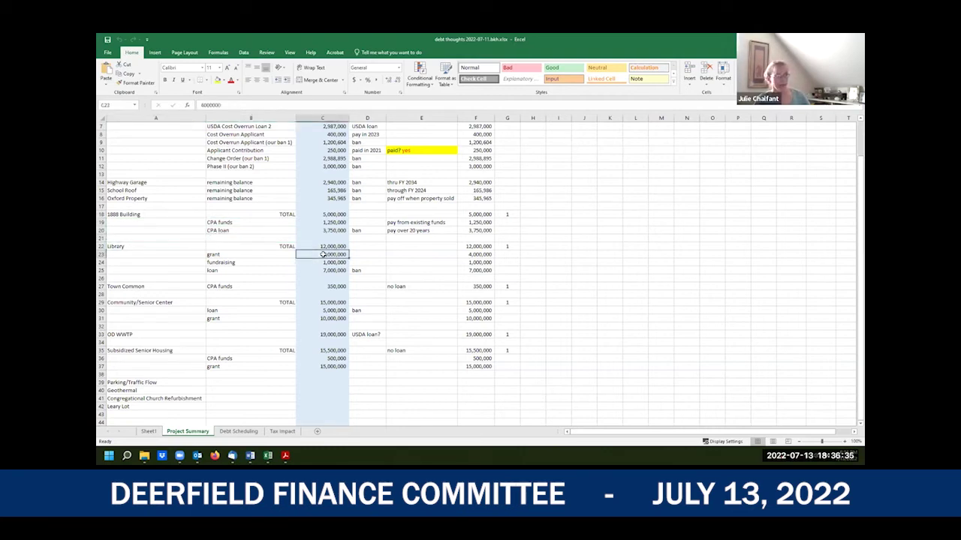
left_click(326, 245)
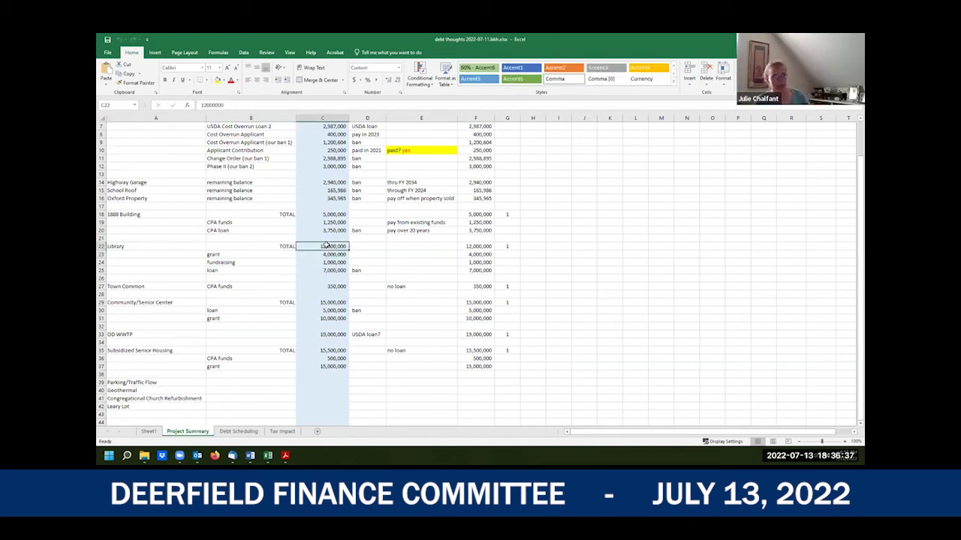
left_click(312, 256)
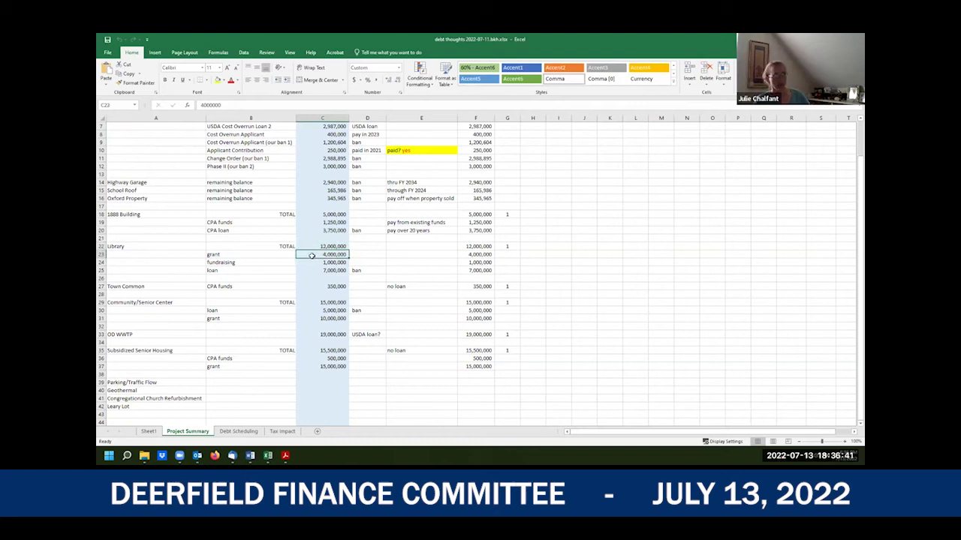
left_click(311, 262)
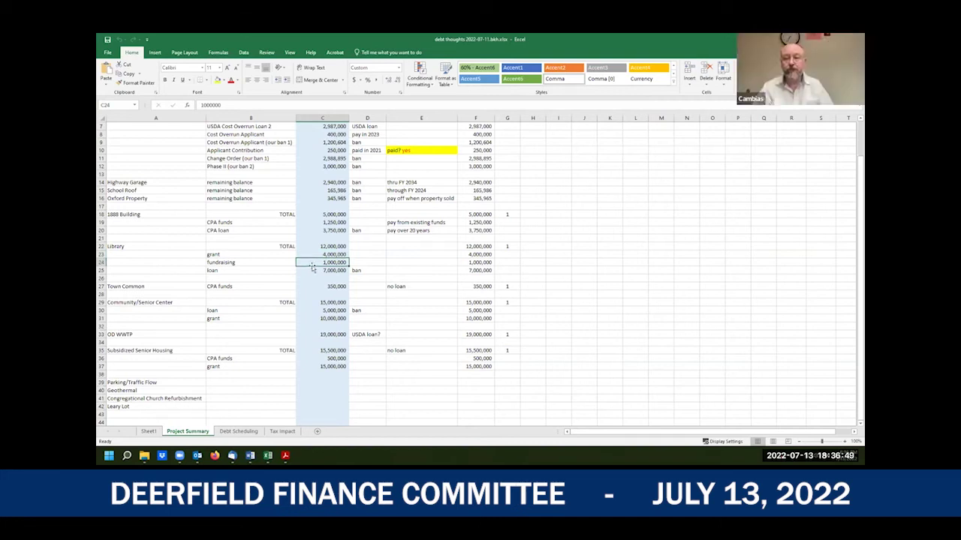
left_click(308, 257)
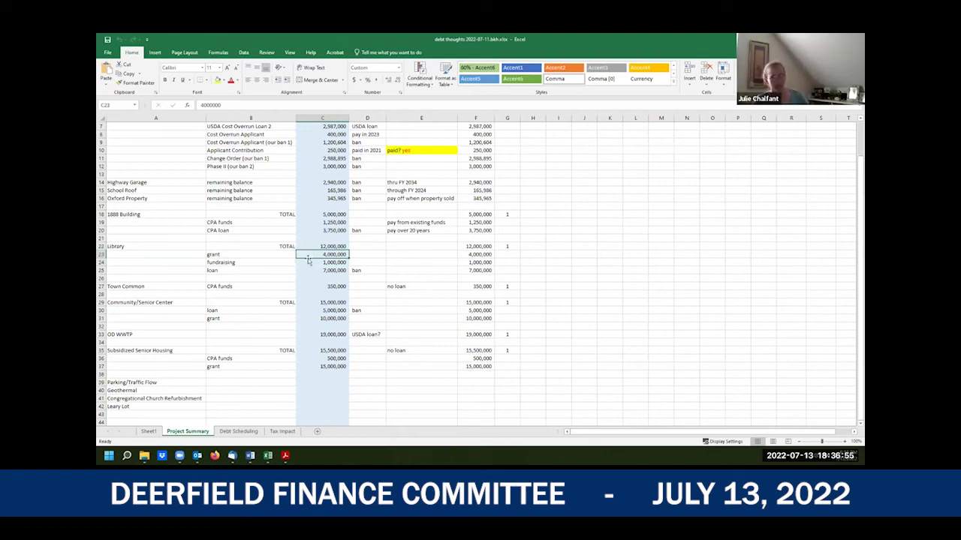
left_click(305, 262)
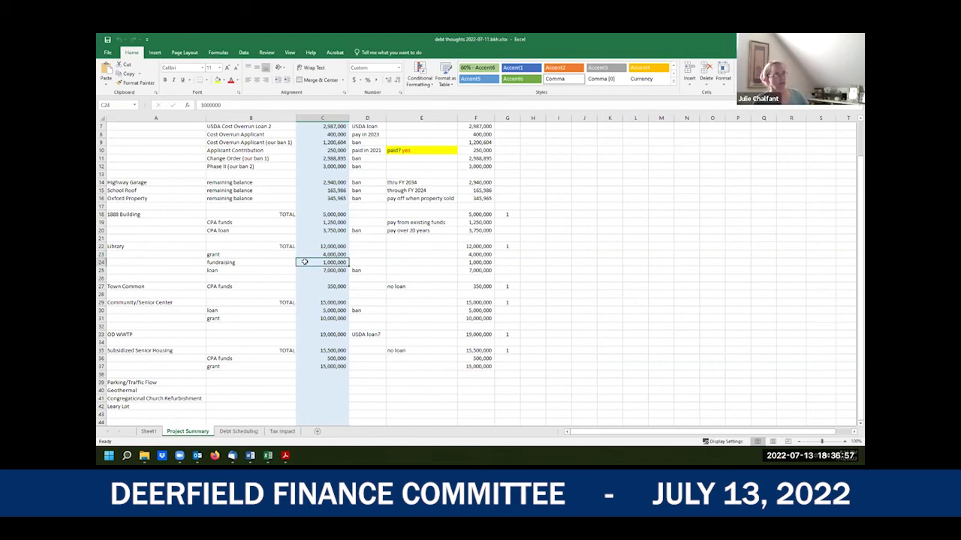
left_click(306, 269)
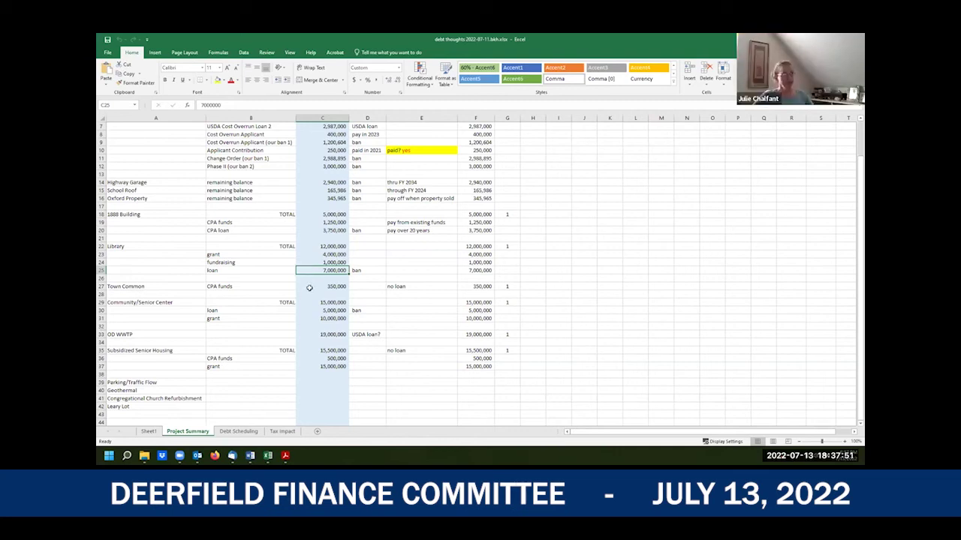
Review the Town Common amount, the project list from Community/Senior Center to Leary Lot, and the Community/Senior Center total
left_click(309, 287)
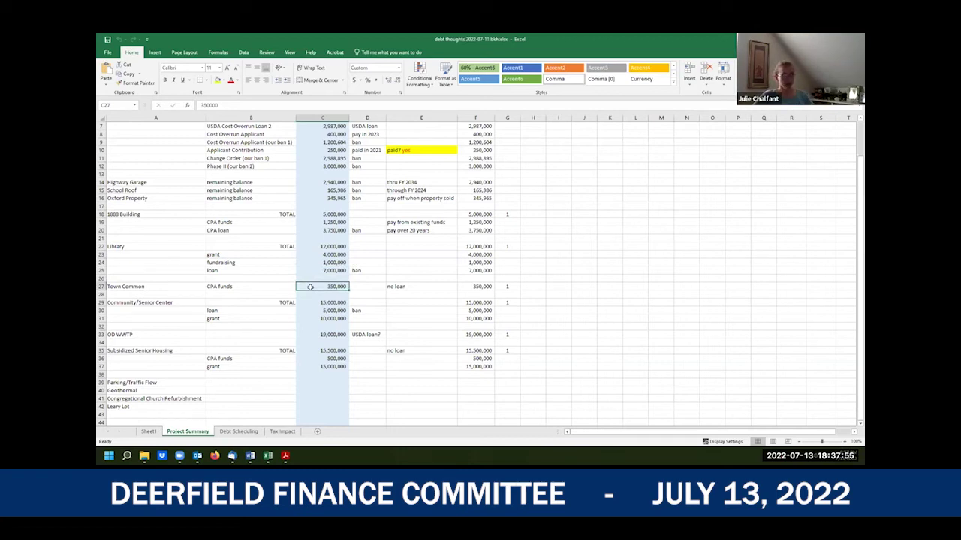
left_click(159, 304)
left_click_drag(159, 303, 175, 405)
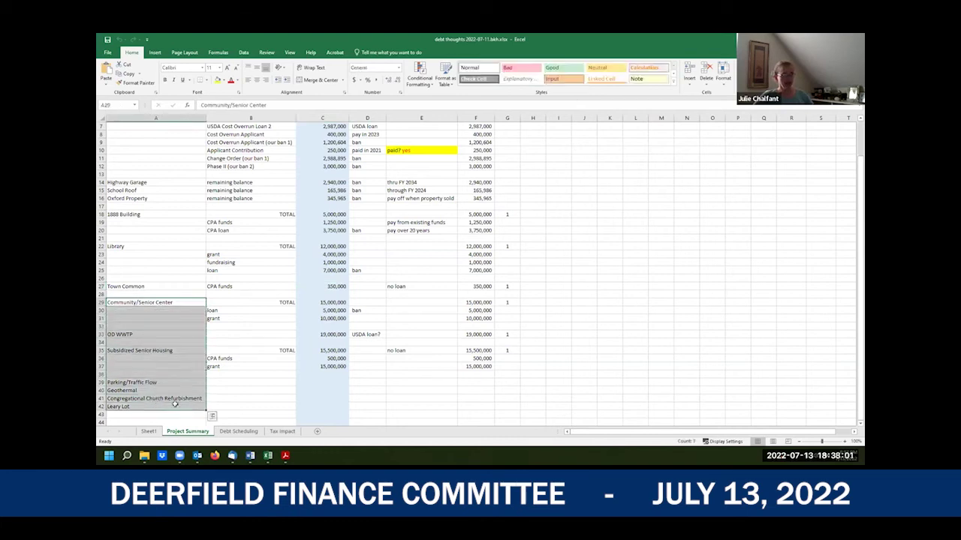
left_click(142, 304)
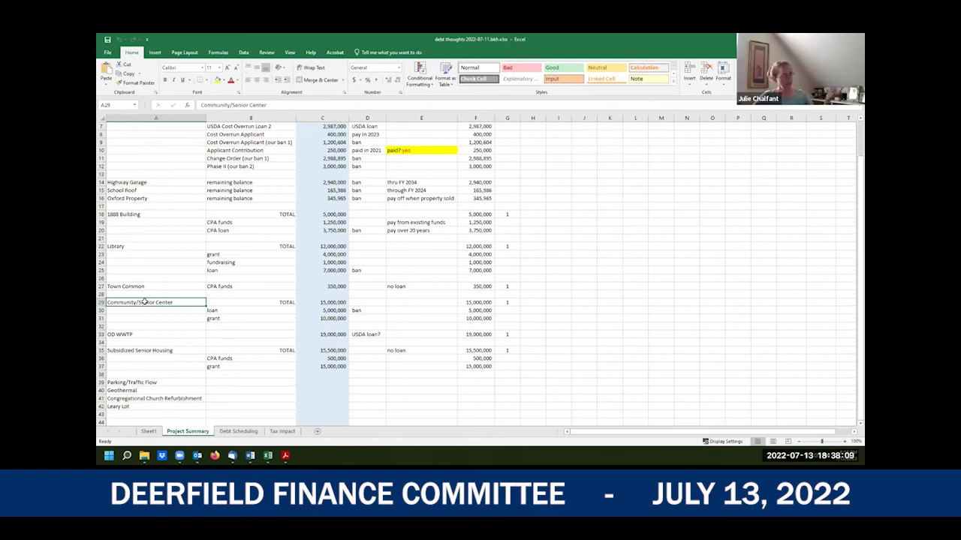
left_click(328, 302)
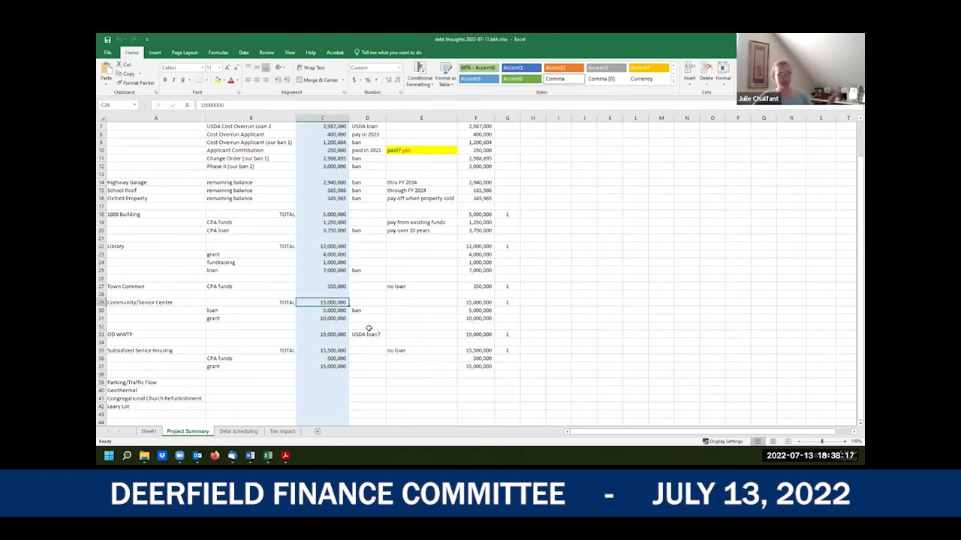
Review the Community/Senior Center grant and loan amounts and the OD WWTP project cost
left_click(331, 319)
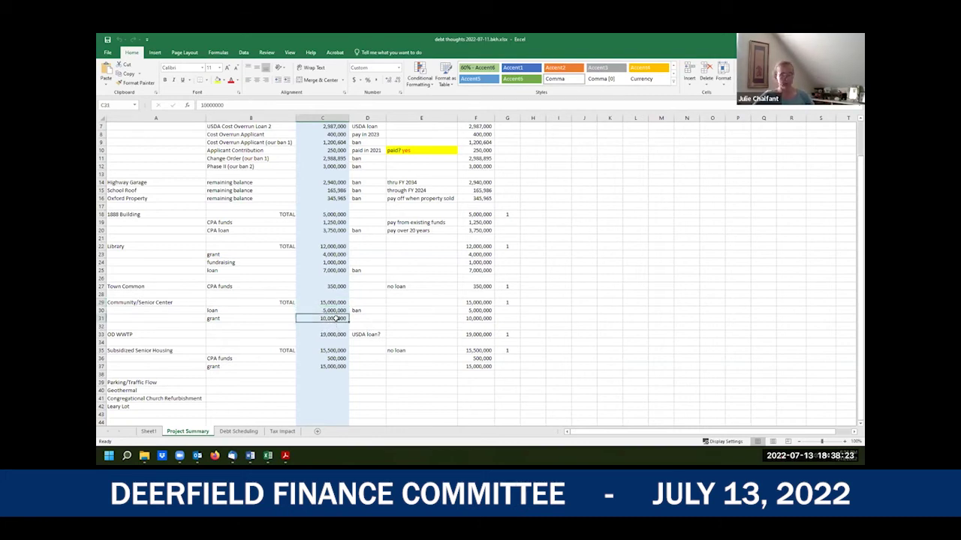
left_click(333, 311)
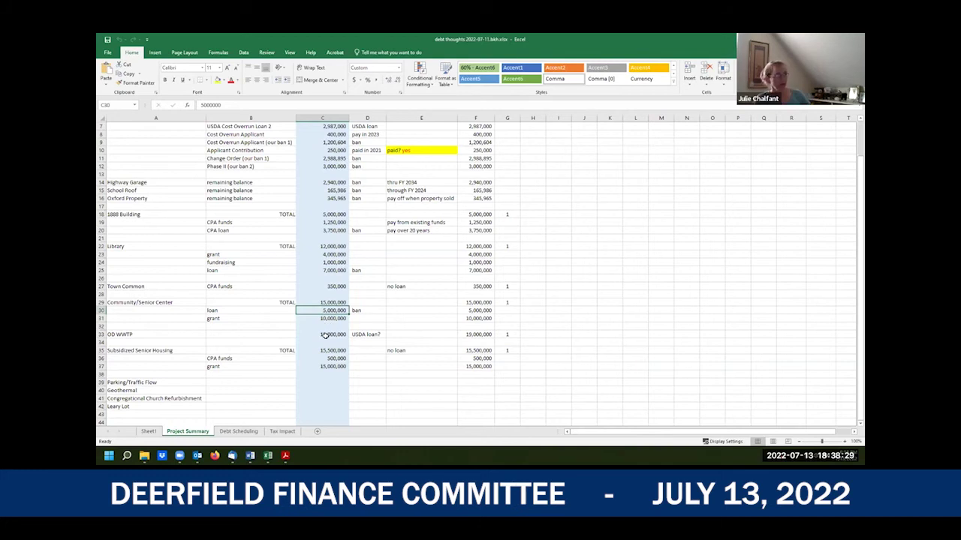
scroll(323, 336, "down", 1)
left_click(324, 311)
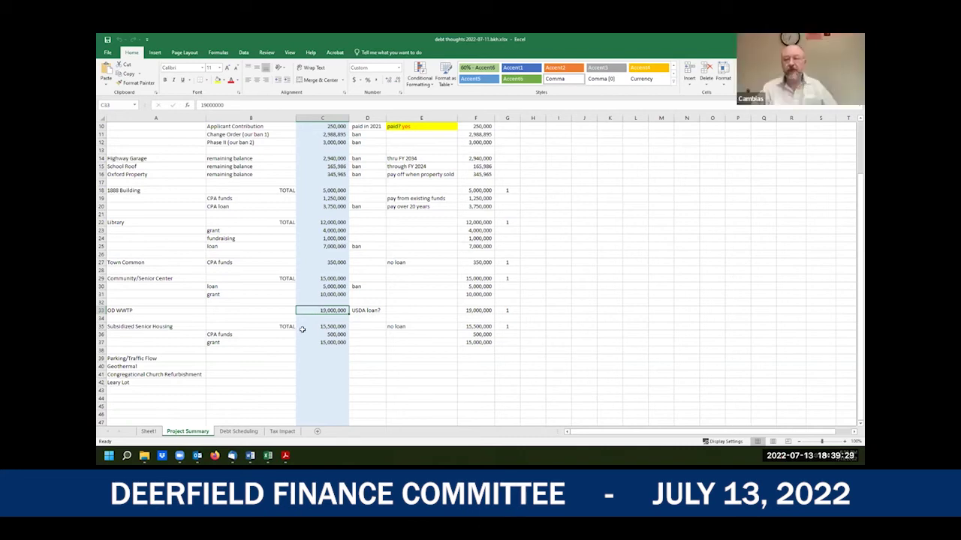
left_click(302, 326)
left_click(306, 311)
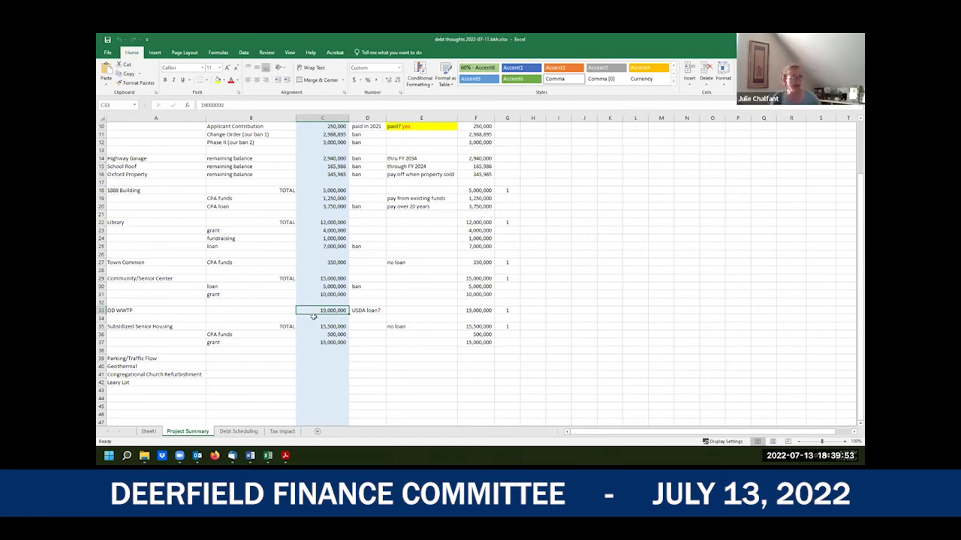
Review the Subsidized Senior Housing total with its CPA funds and grant, and the unfunded project rows below it
left_click(151, 329)
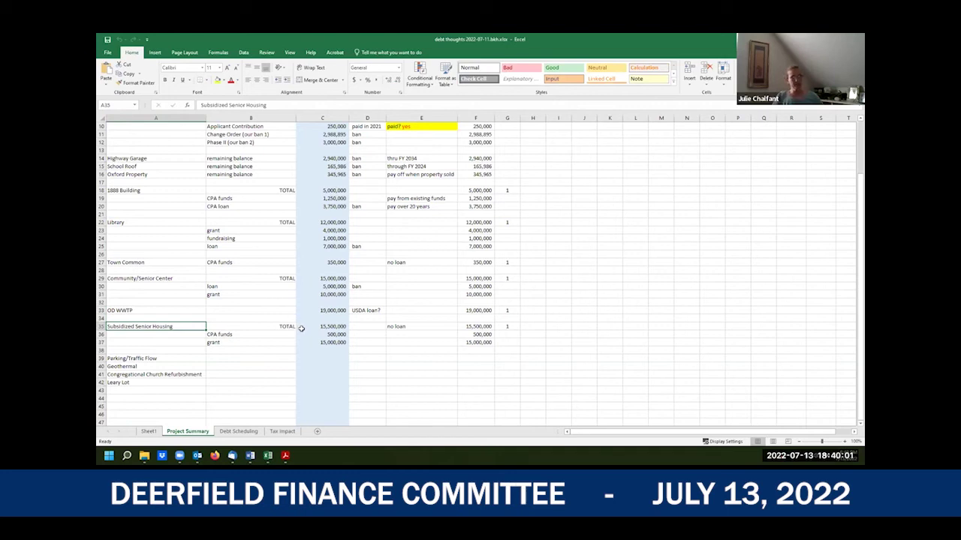
left_click(300, 328)
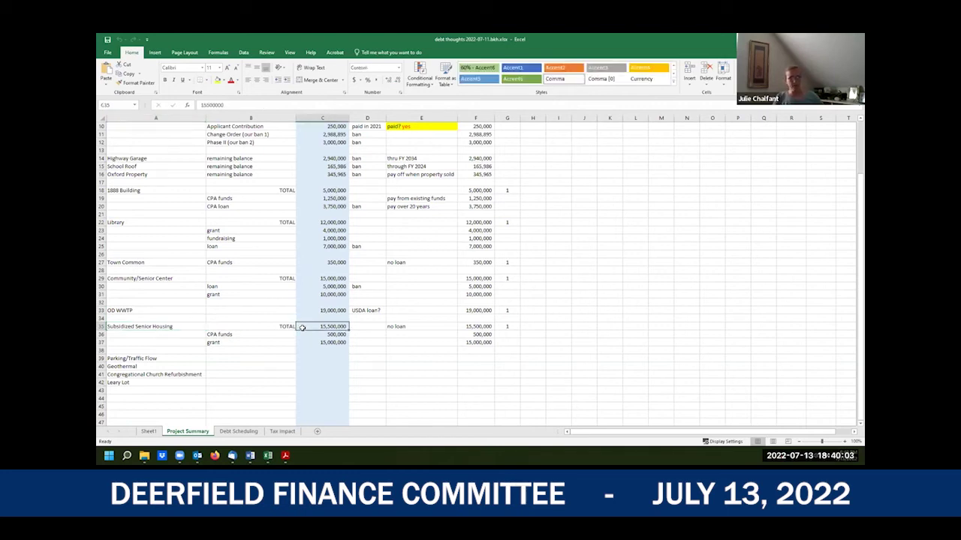
left_click_drag(302, 334, 302, 342)
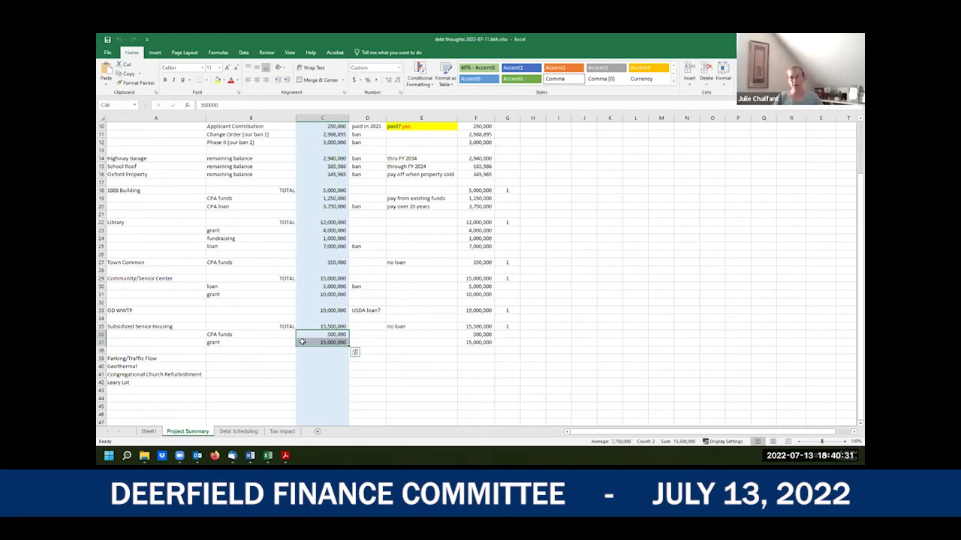
left_click(320, 343)
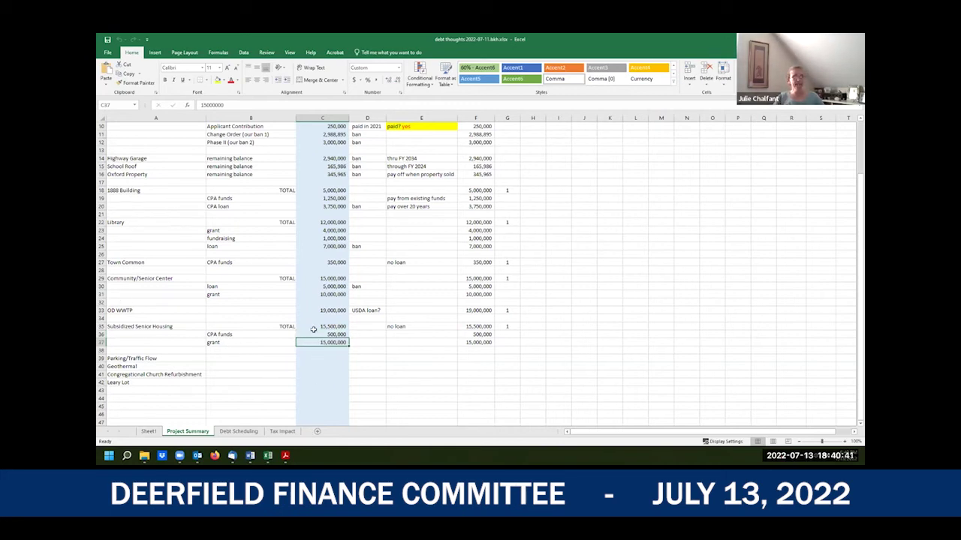
left_click_drag(315, 327, 313, 341)
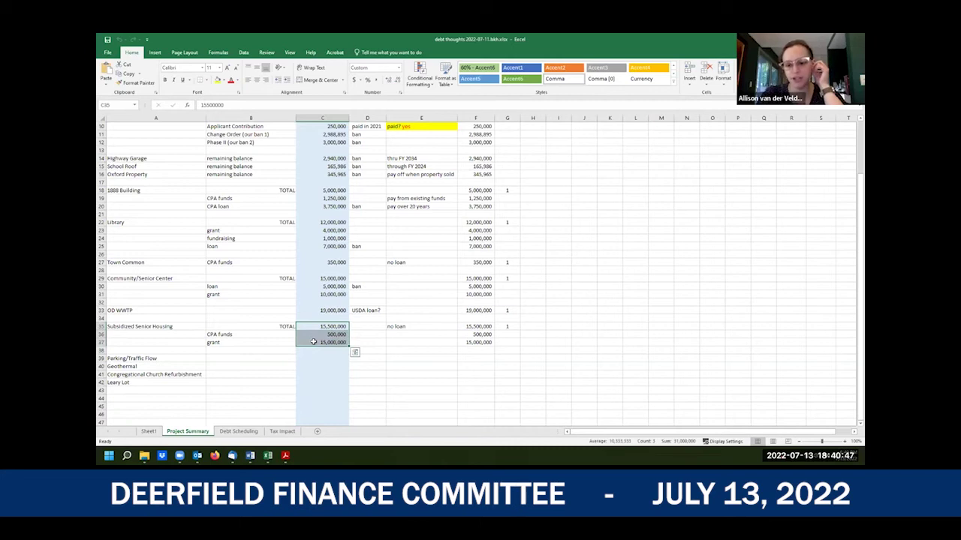
left_click(323, 375)
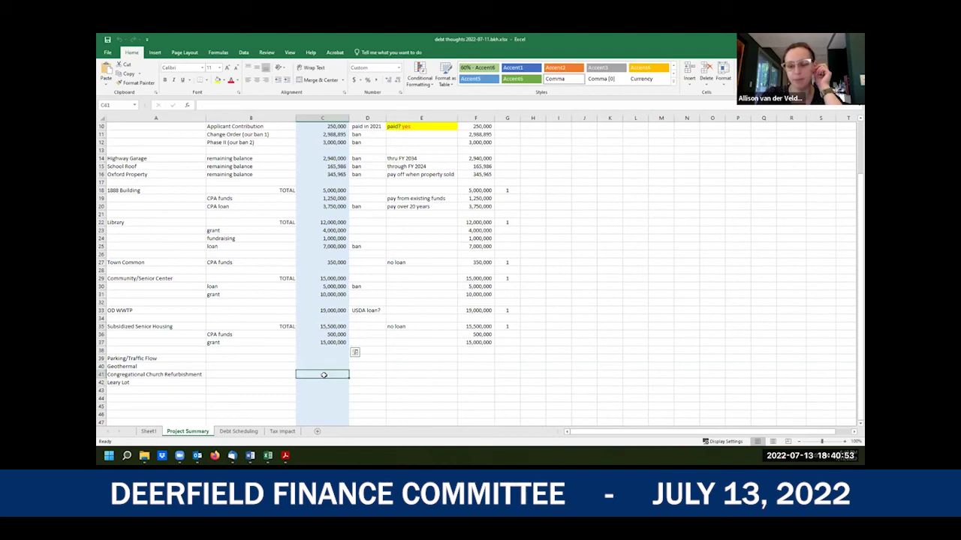
key("Escape")
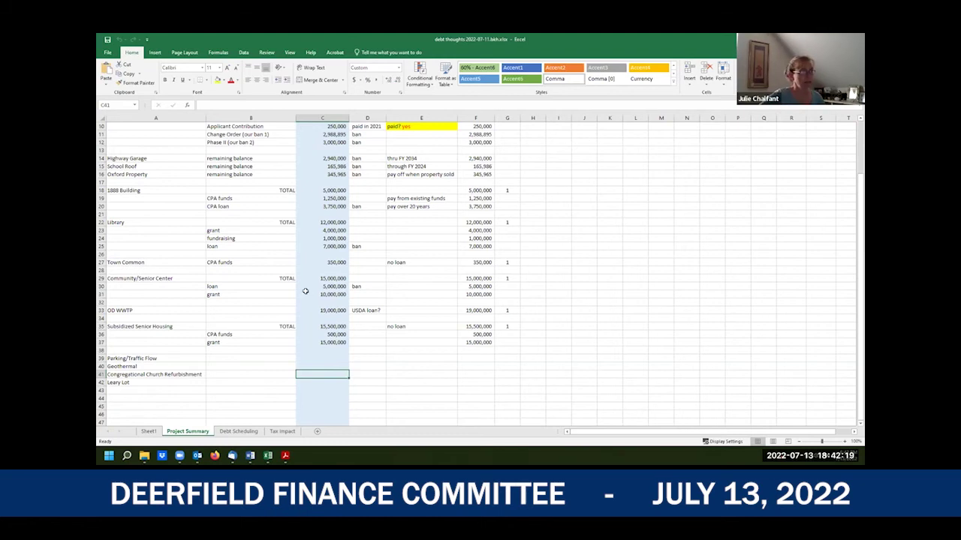
Clear the $ VALUE entries from 1888 Building through Subsidized Senior Housing and select the column's "Change this column to play with results" note
scroll(306, 291, "up", 3)
scroll(308, 291, "down", 2)
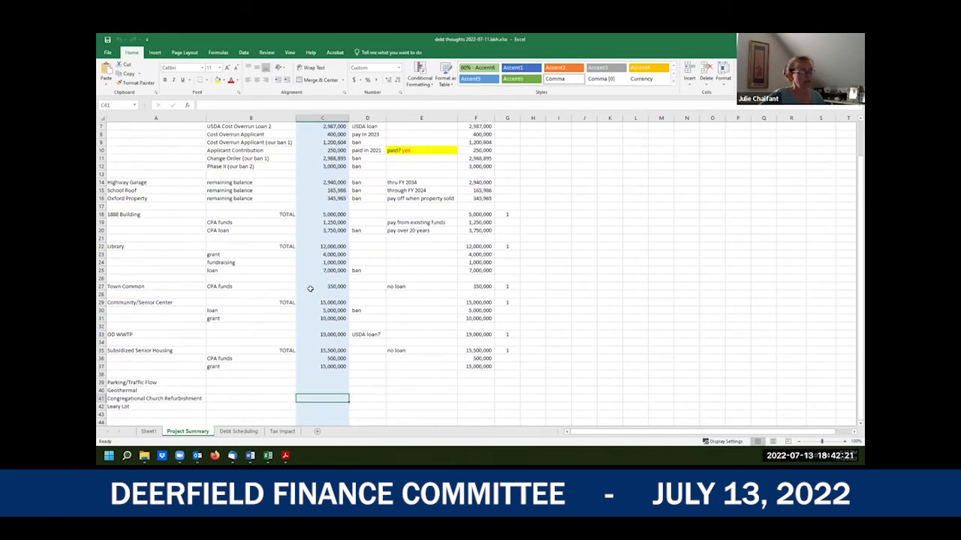
left_click_drag(323, 215, 324, 384)
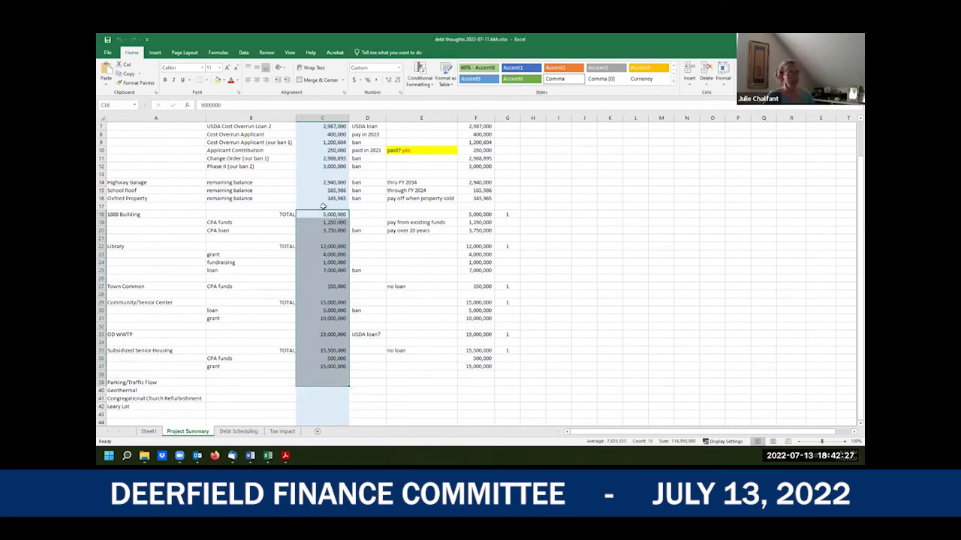
scroll(323, 206, "up", 2)
left_click(323, 125)
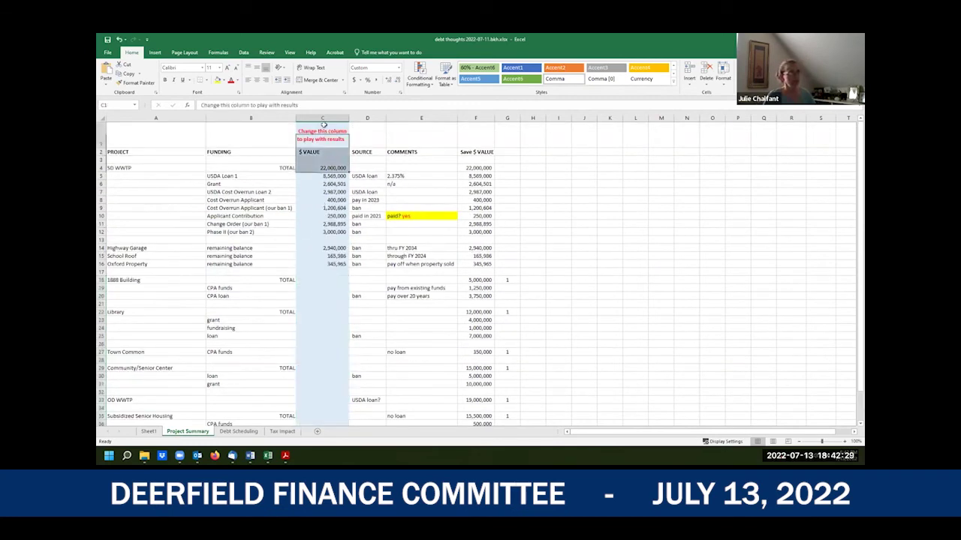
left_click(323, 126)
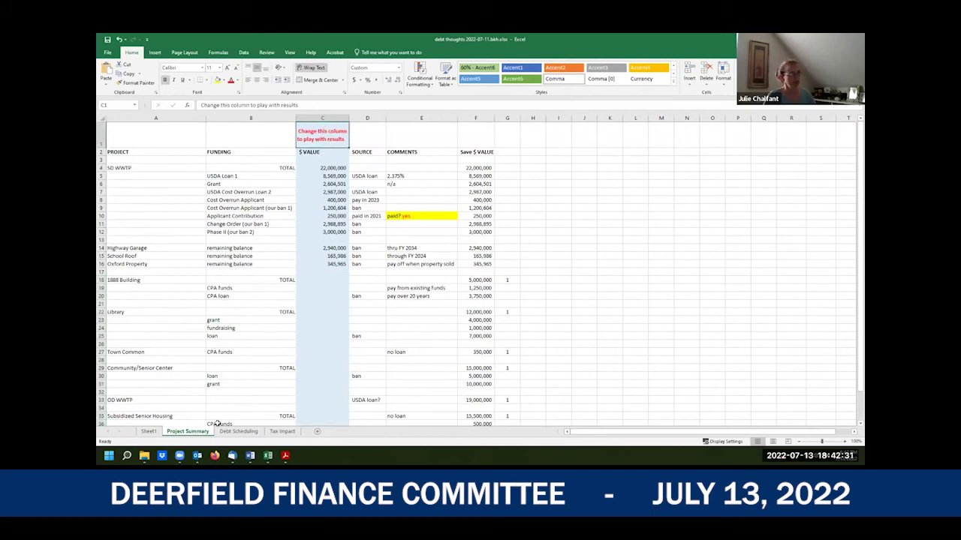
Examine the FY 2024 to FY 2034 debt and debt service summary and the existing project loans on the Debt Scheduling sheet
left_click(238, 431)
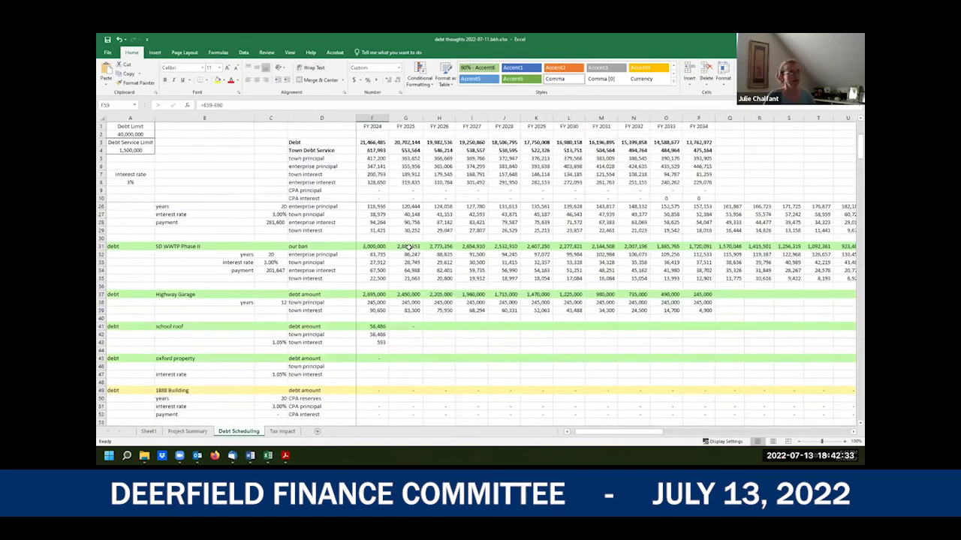
scroll(410, 246, "up", 4)
left_click(372, 174)
left_click(373, 141)
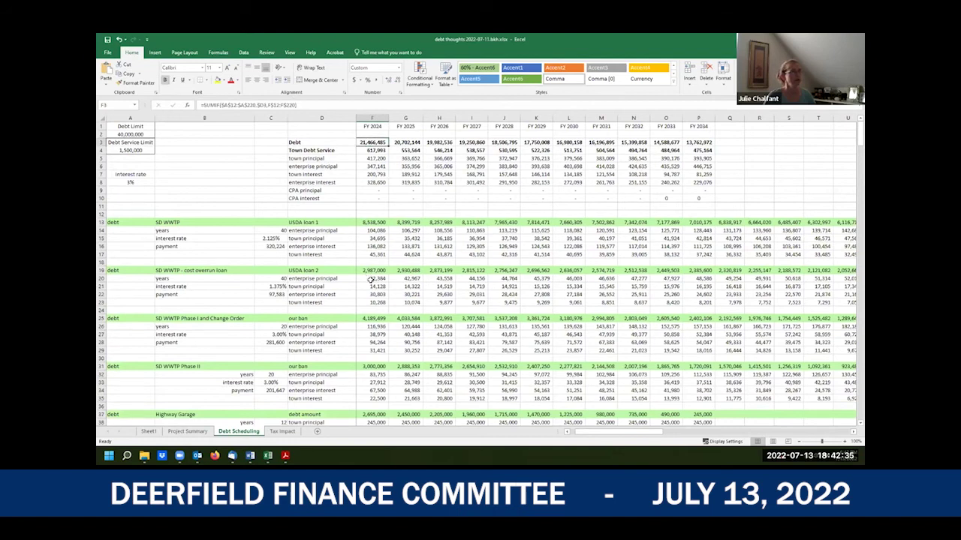
scroll(370, 279, "down", 13)
scroll(376, 324, "up", 6)
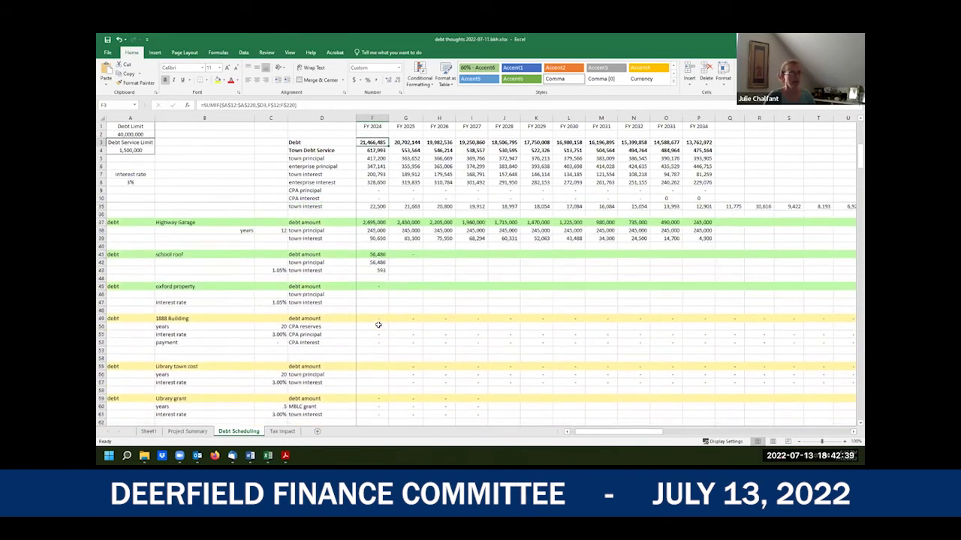
scroll(378, 325, "up", 7)
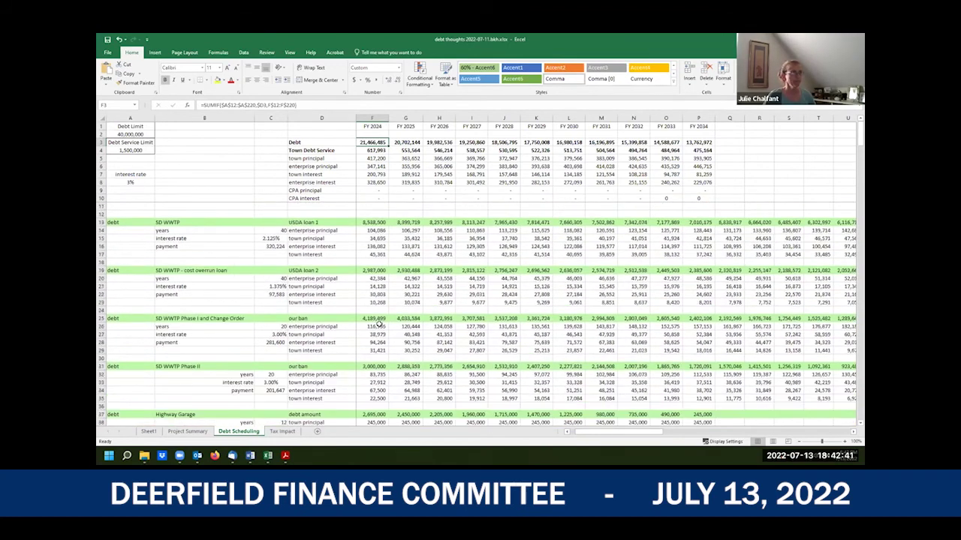
left_click_drag(369, 141, 713, 186)
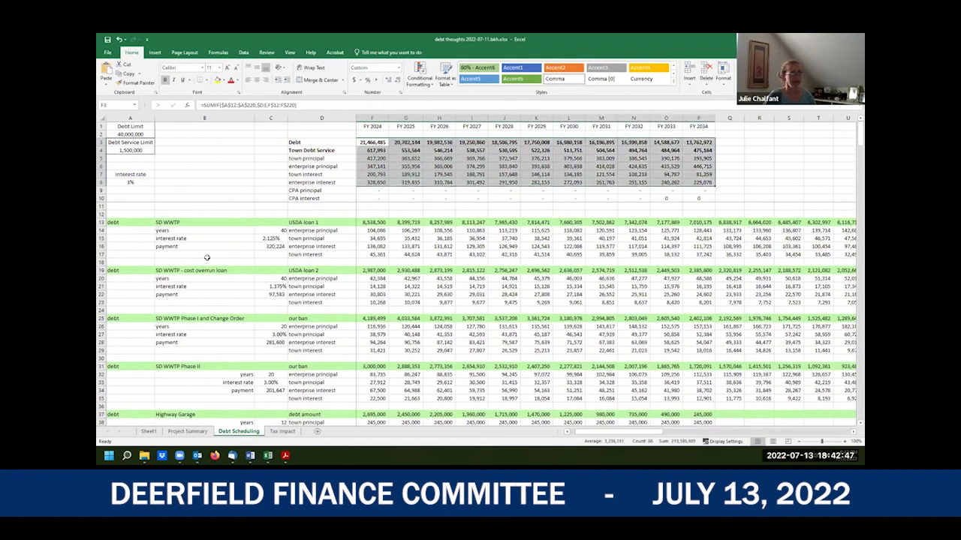
scroll(324, 310, "down", 3)
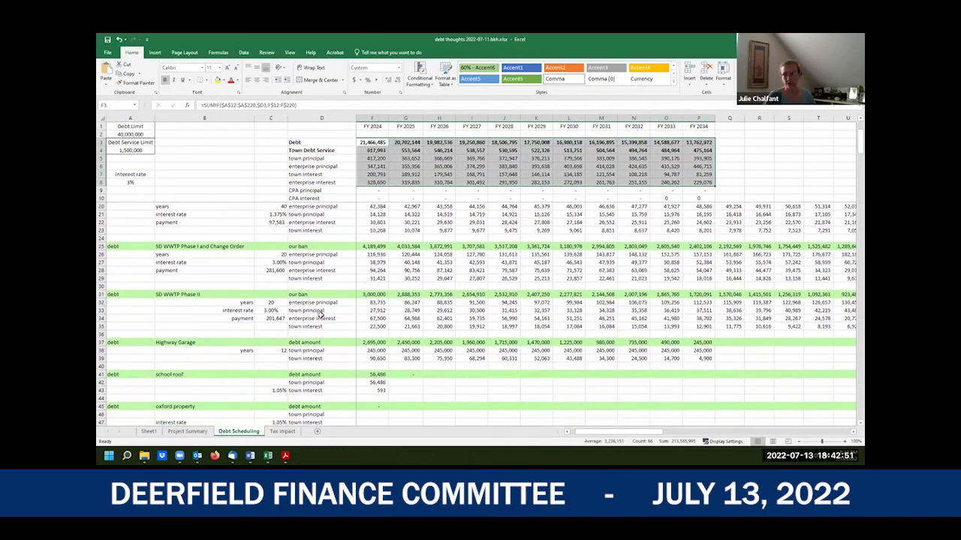
scroll(320, 314, "up", 3)
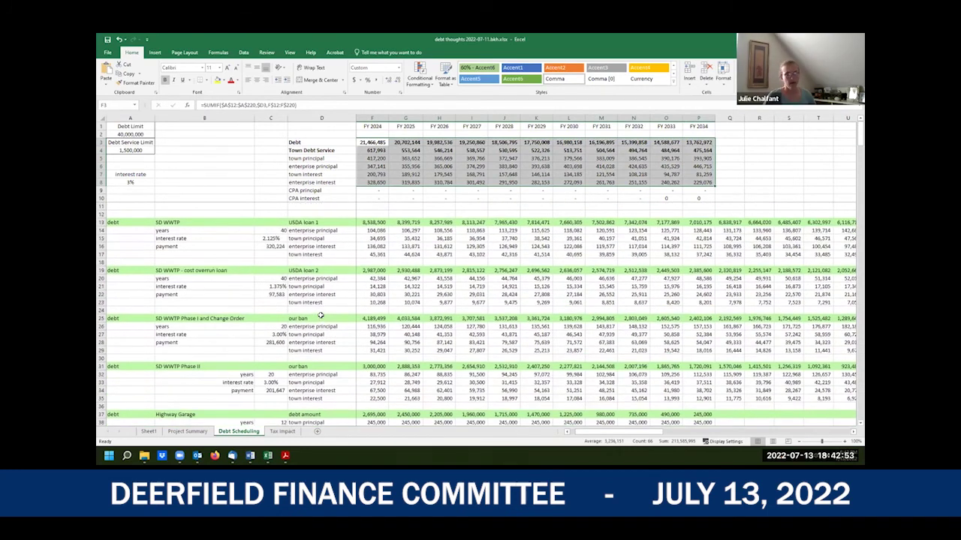
Copy the 1888 Building amounts from the Save $ VALUE column into its $ VALUE cells on the Project Summary sheet
left_click(187, 432)
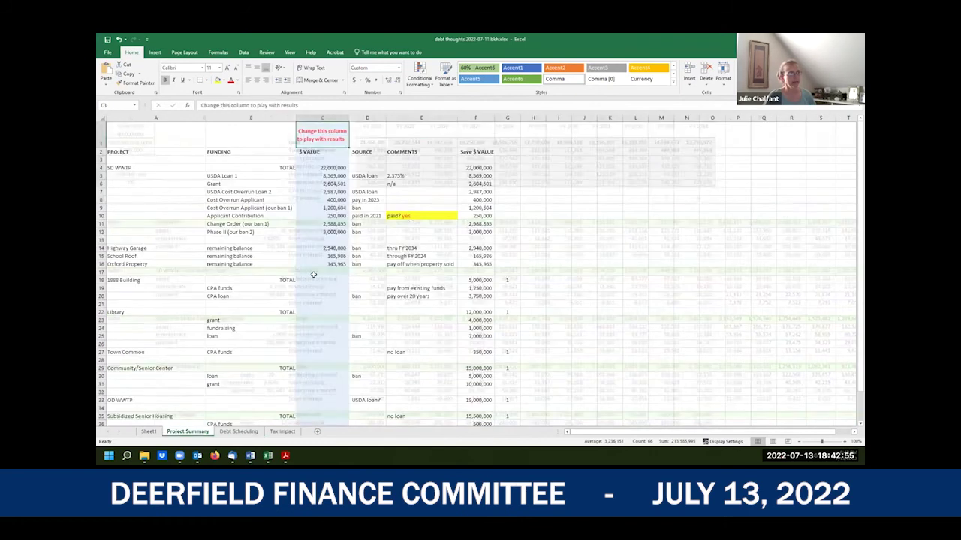
left_click(323, 280)
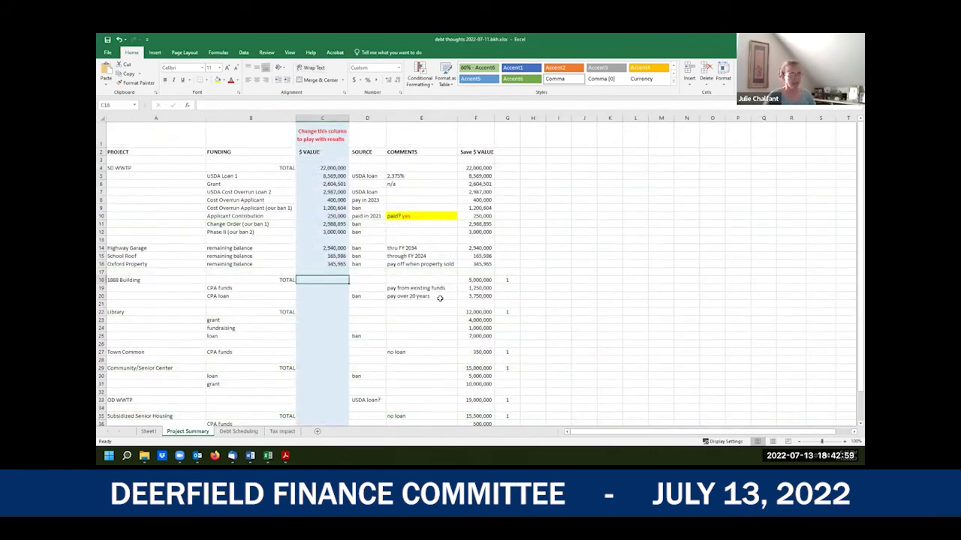
left_click(318, 288)
left_click_drag(476, 279, 480, 297)
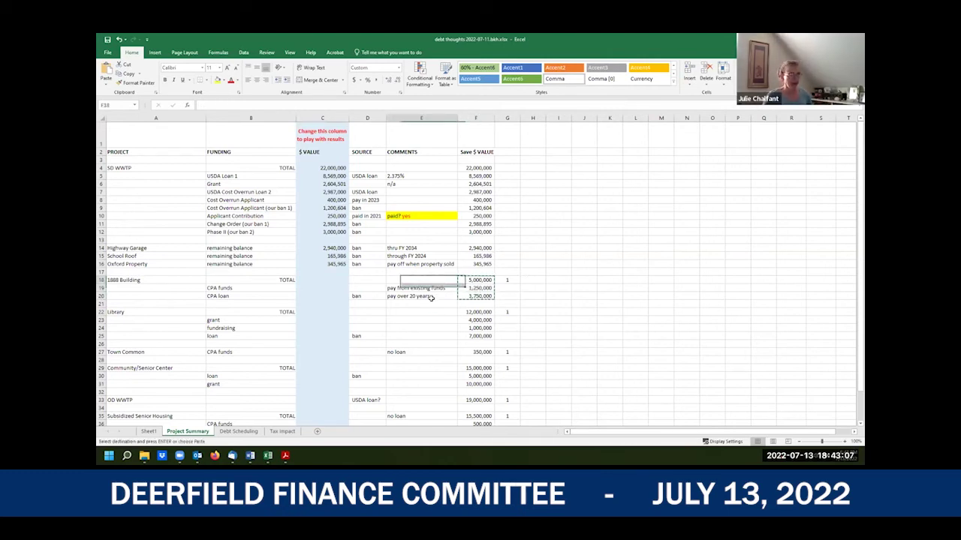
left_click_drag(323, 280, 323, 296)
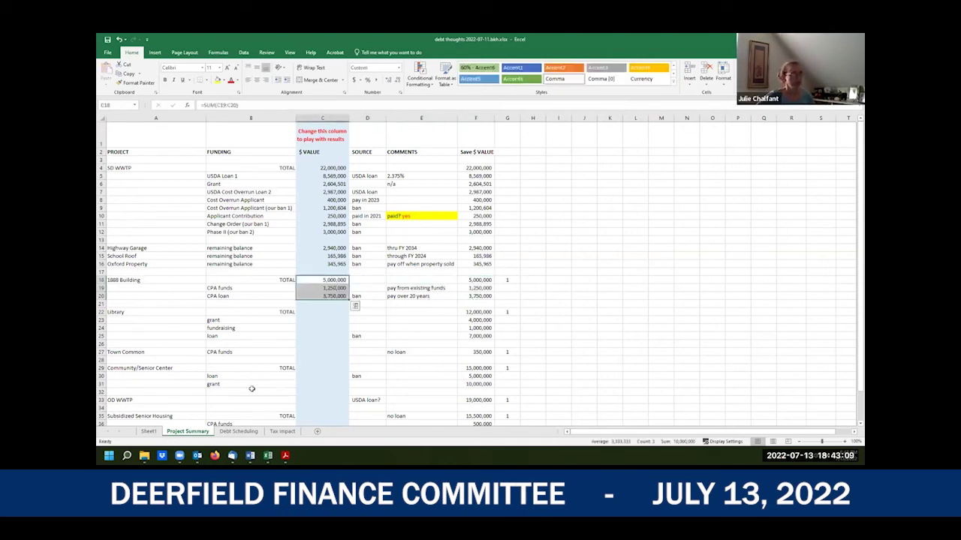
Review the 1888 Building debt, CPA principal and CPA interest rows on the Debt Scheduling sheet
left_click(239, 432)
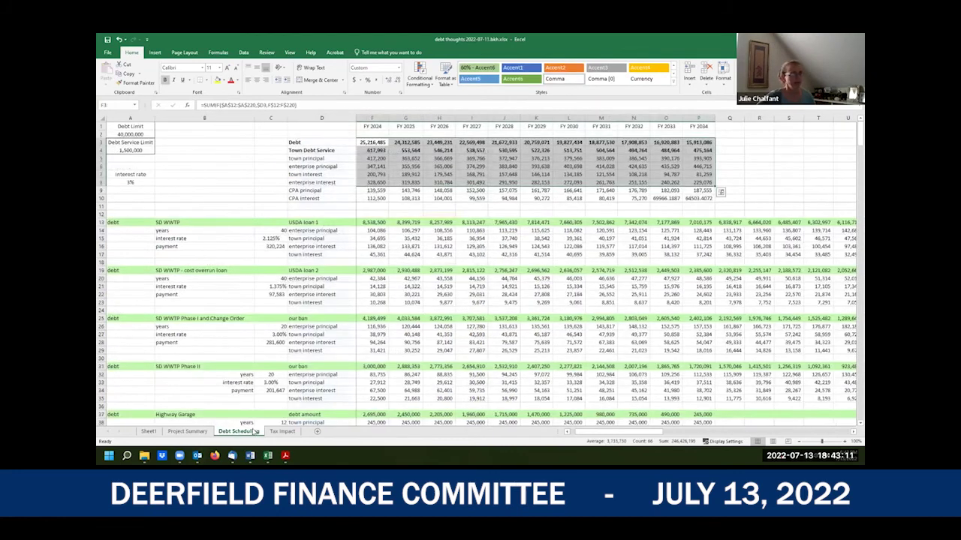
scroll(366, 382, "down", 1)
scroll(365, 383, "down", 8)
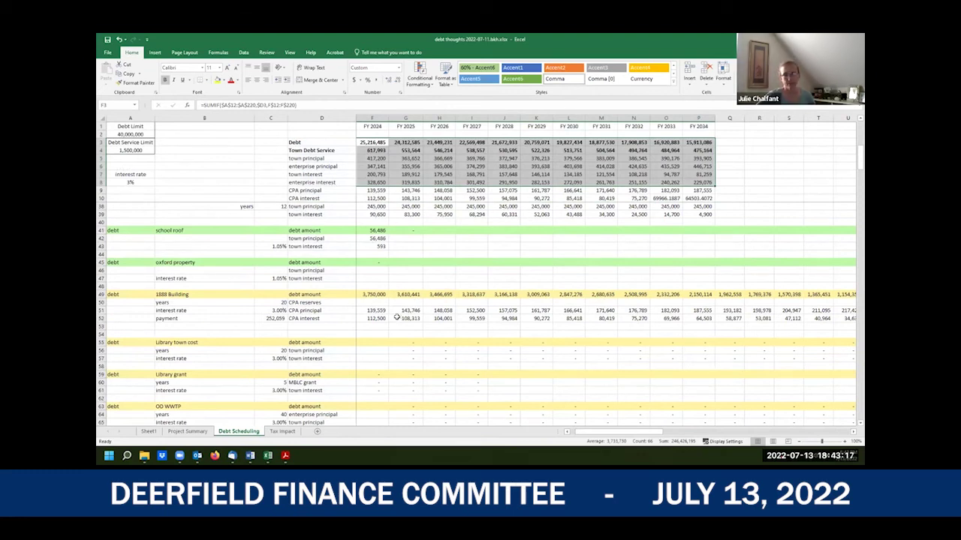
scroll(397, 317, "up", 4)
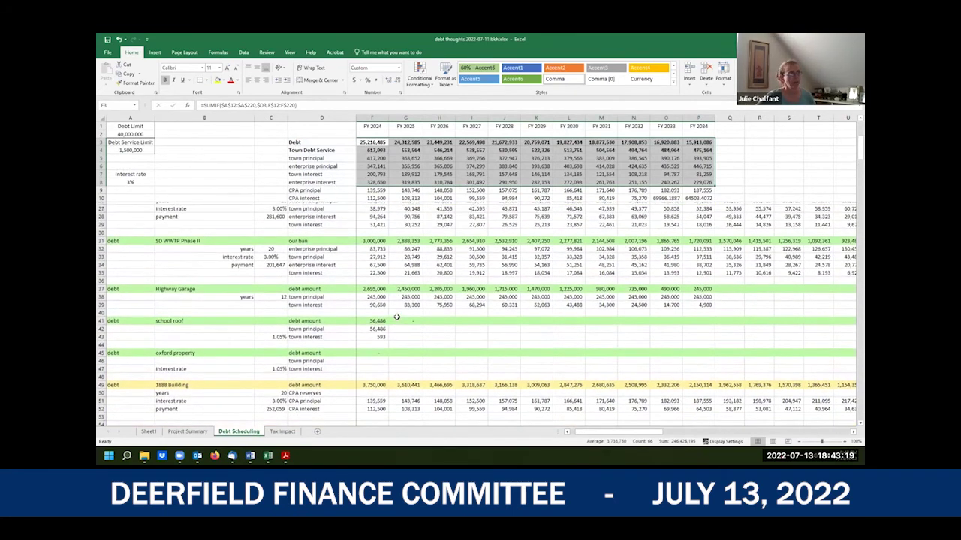
scroll(396, 317, "up", 5)
Check the Debt Limit and Debt Service Limit values on the Debt Scheduling sheet
left_click(128, 128)
left_click(128, 134)
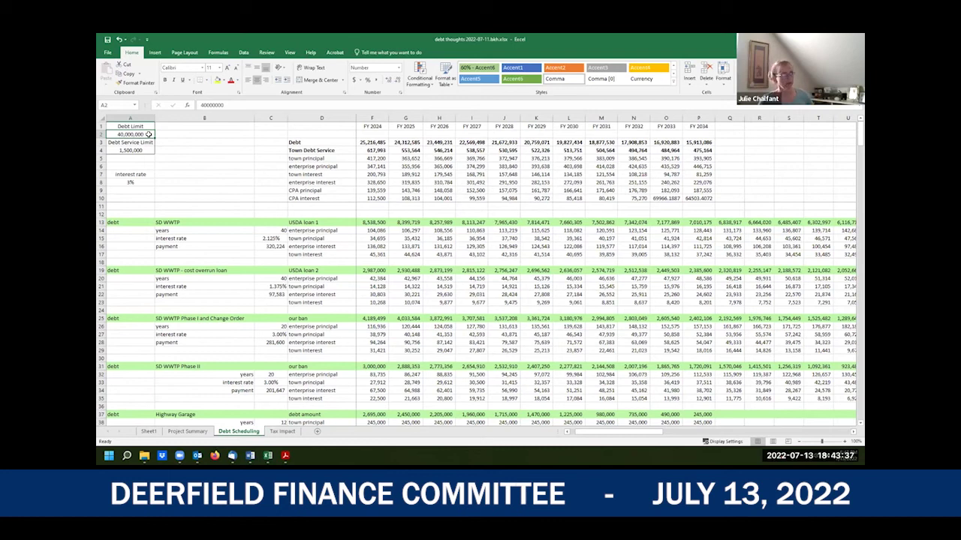
left_click(145, 150)
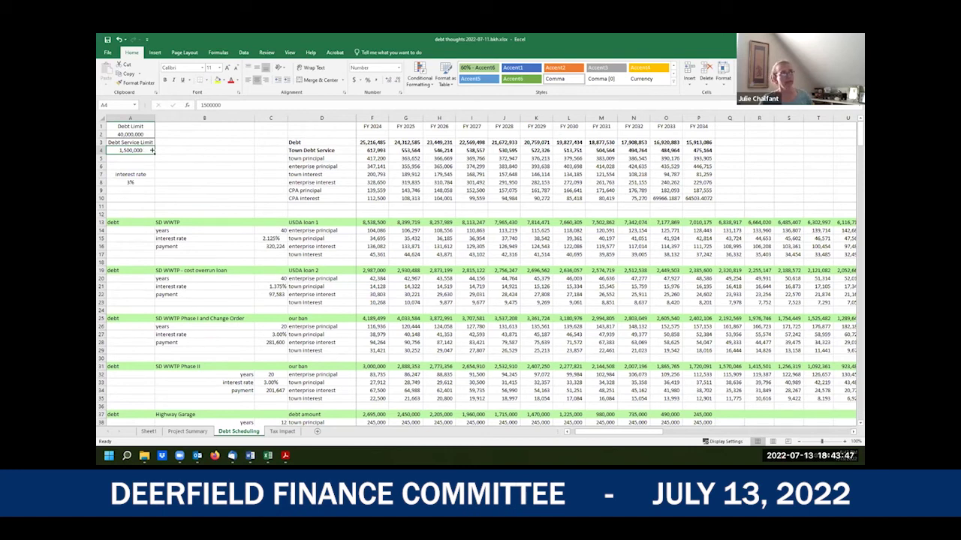
Copy the Save $ VALUE entries from Library through Leary Lot into the $ VALUE column on Project Summary, starting at the Library total
left_click(188, 431)
left_click_drag(481, 311, 472, 439)
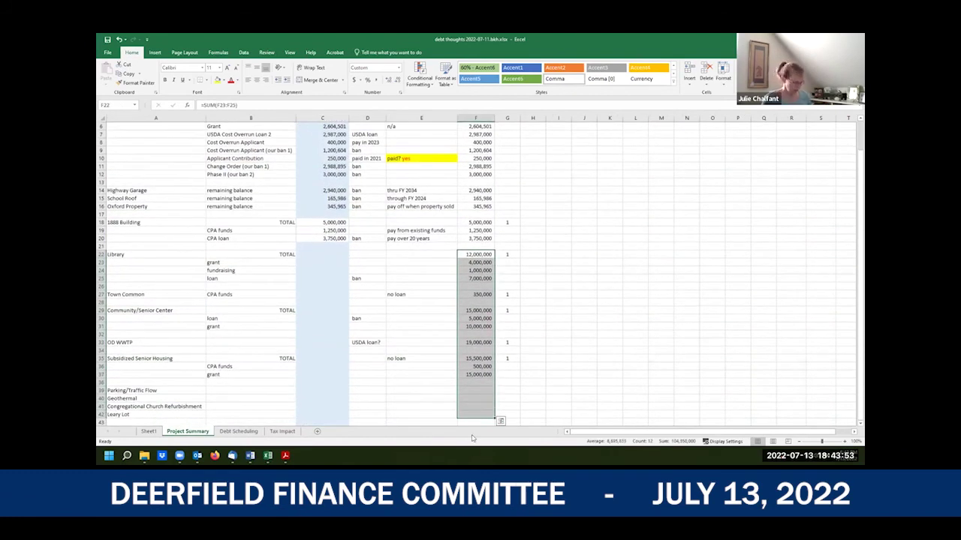
key("ctrl+c")
key("Left")
key("Left")
key("Left")
key("Left")
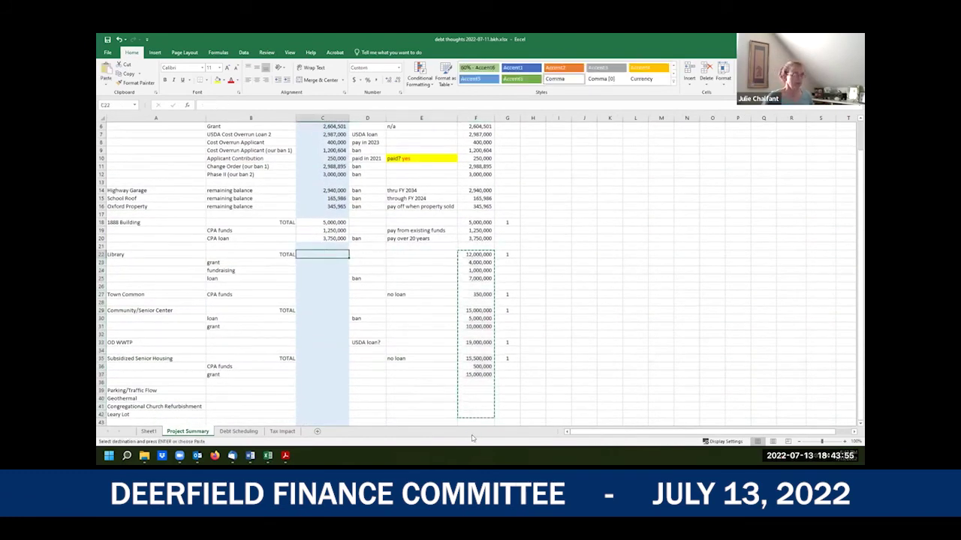
key("Right")
key("ctrl+v")
key("ctrl")
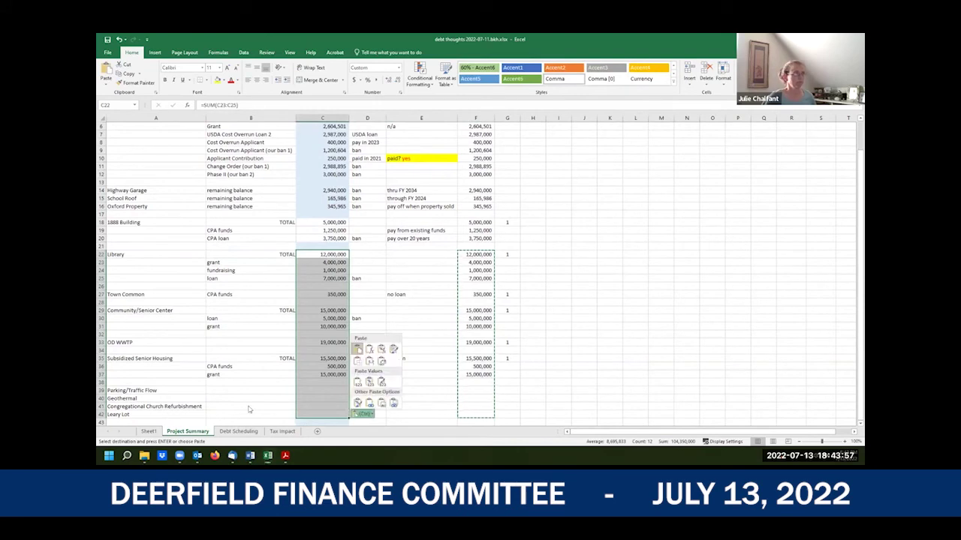
key("Escape")
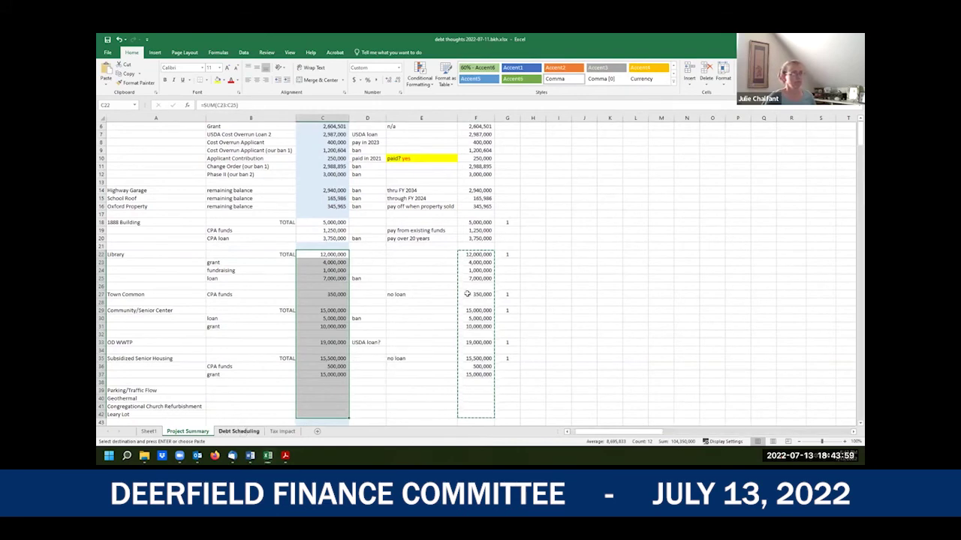
Review the Debt and Town Debt Service figures for FY 2025 through FY 2033 on the Debt Scheduling sheet
left_click(248, 432)
left_click(403, 142)
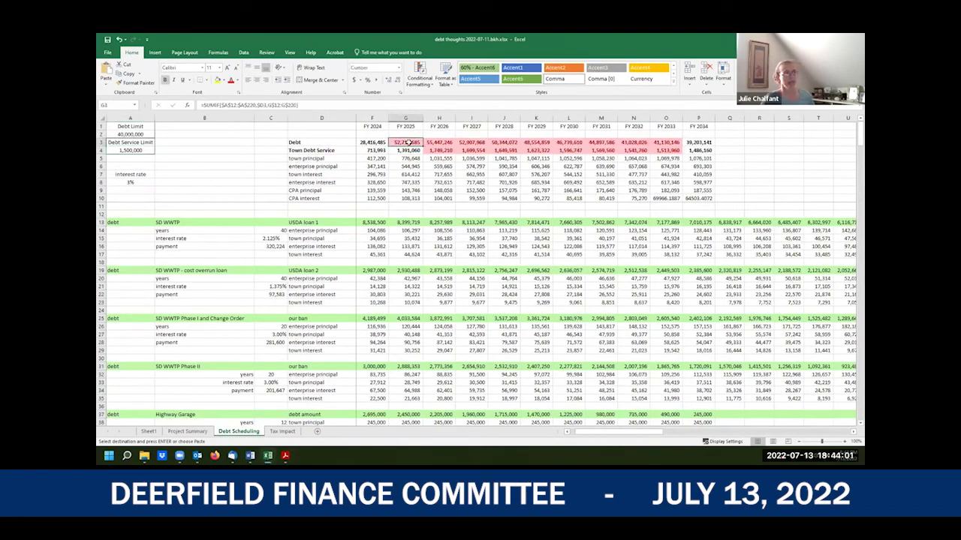
left_click_drag(403, 142, 668, 150)
key("ctrl+v")
Examine the FY 2023 total debt, town and CPA figures on the Tax Impact sheet
left_click(289, 431)
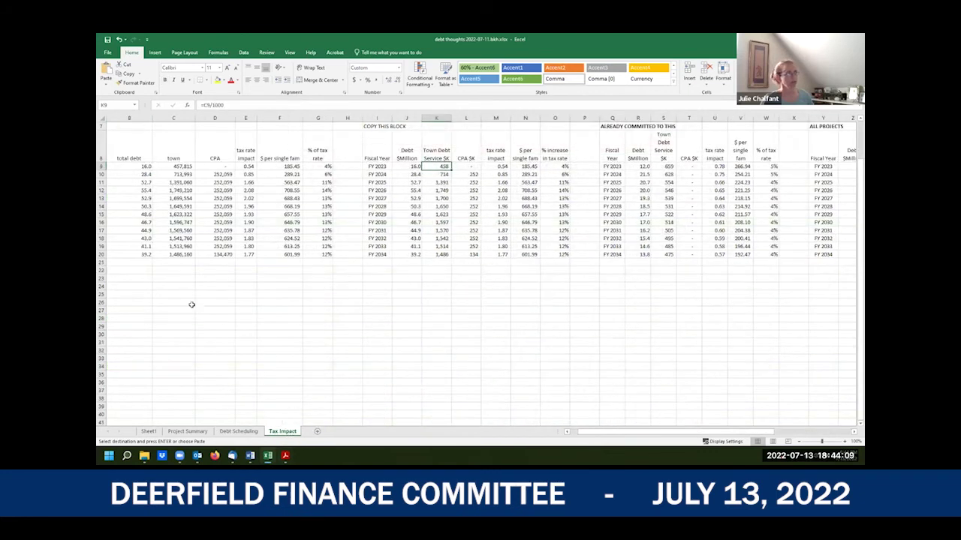
key("Home")
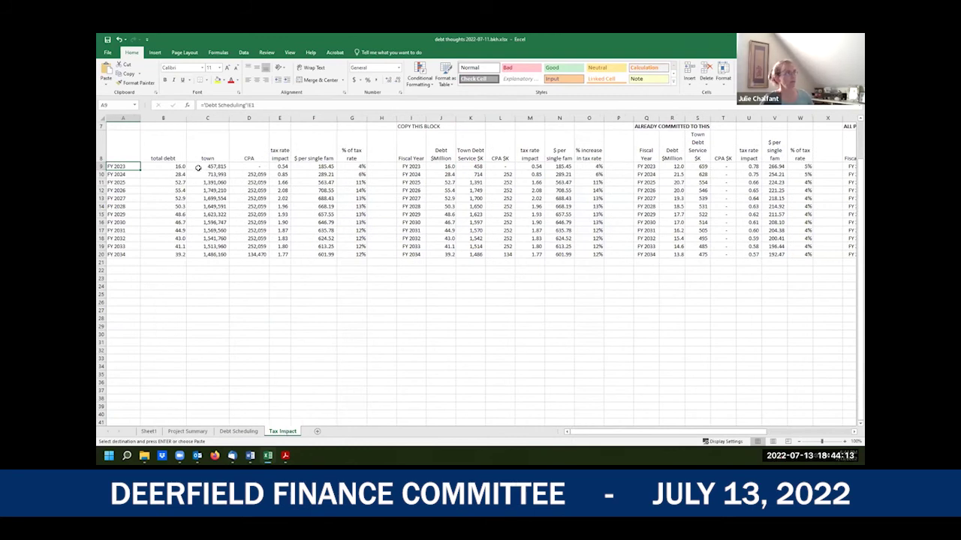
scroll(189, 165, "up", 2)
left_click(173, 214)
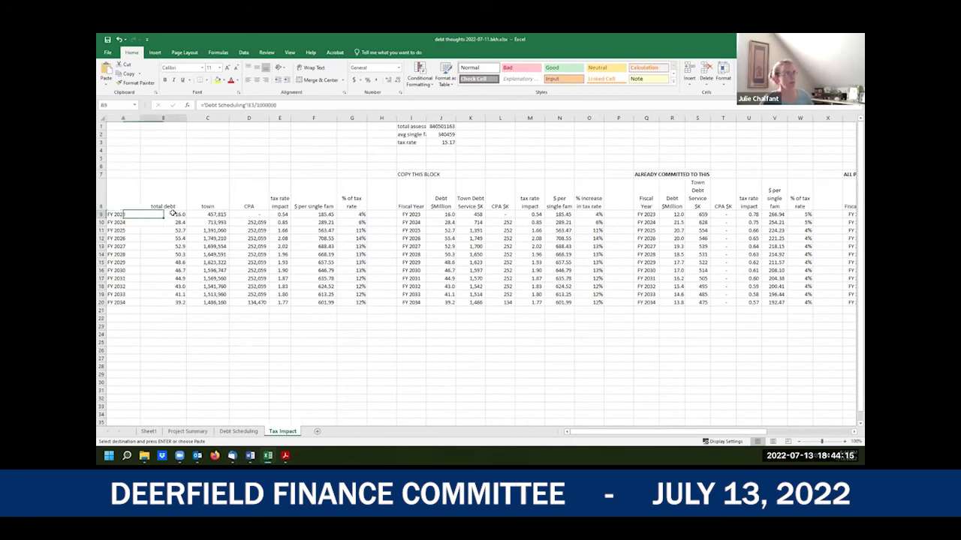
key("Right")
key("Right")
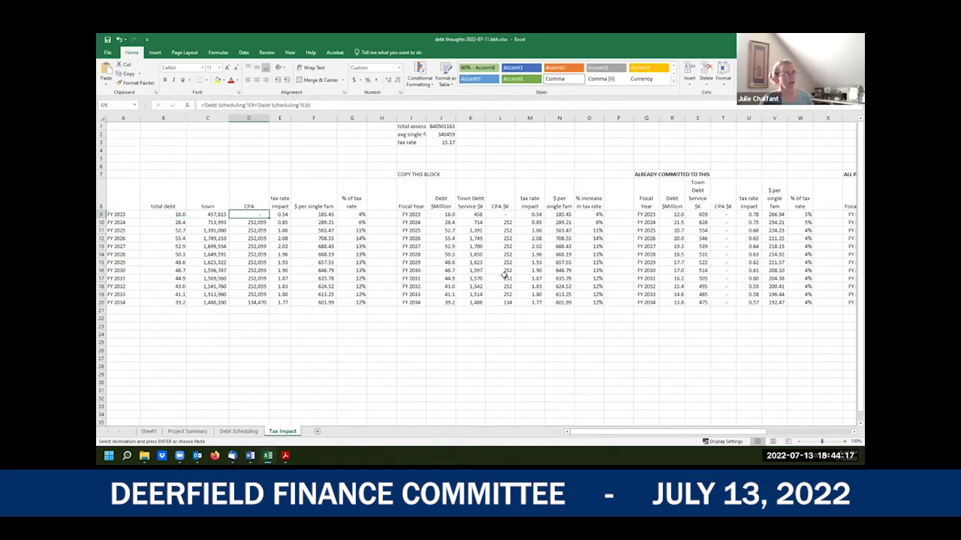
Autofit column I to its labels and check the total assessed value, average single family house and tax rate inputs
left_click(436, 127)
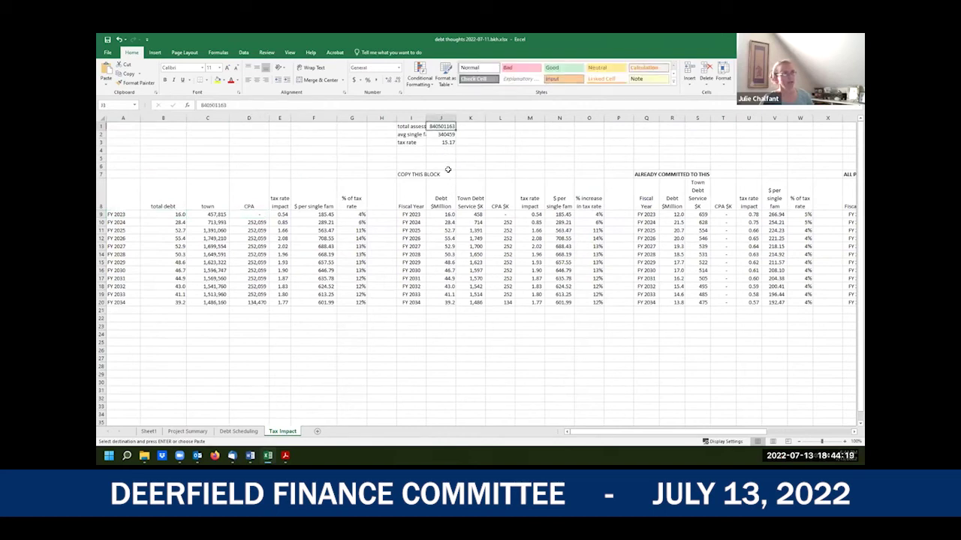
double_click(426, 117)
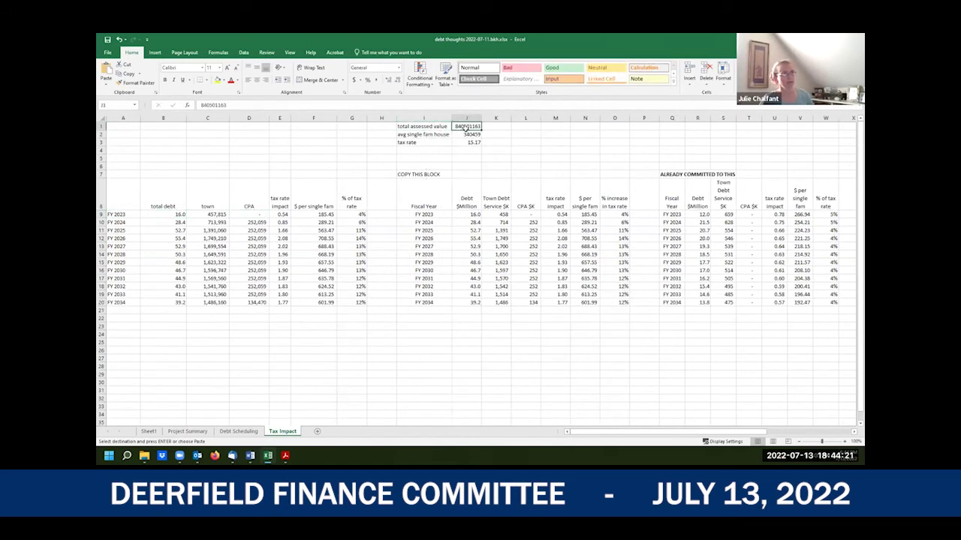
left_click(468, 134)
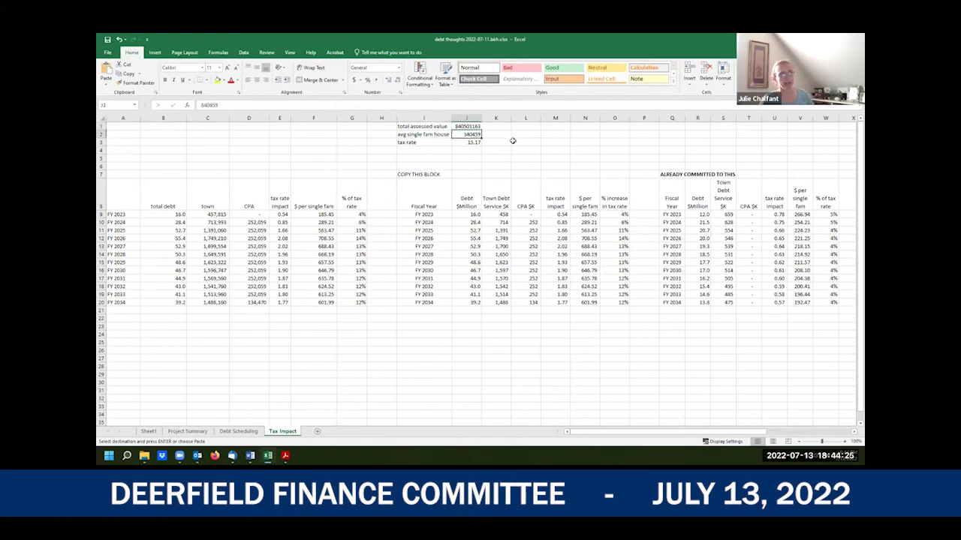
key("Down")
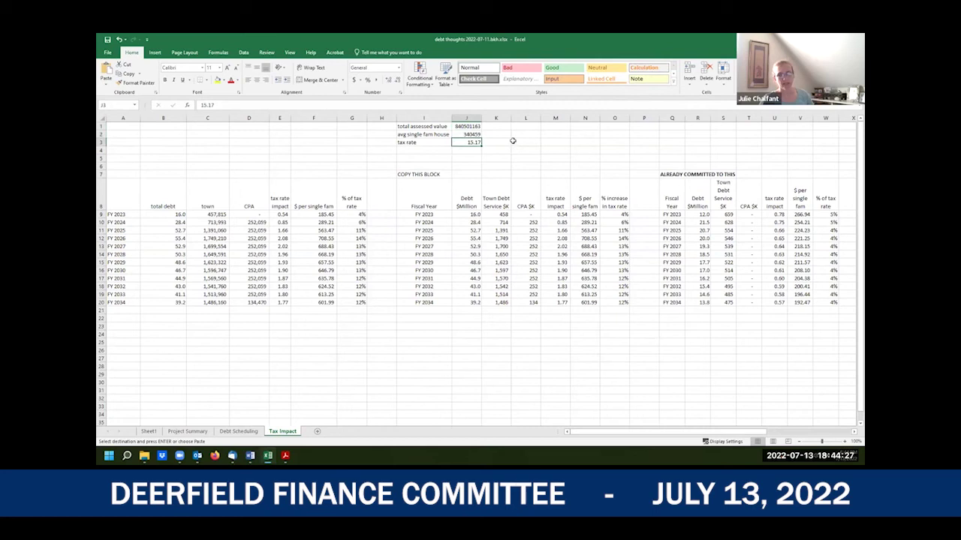
key("Up")
key("Up")
key("Down")
key("Down")
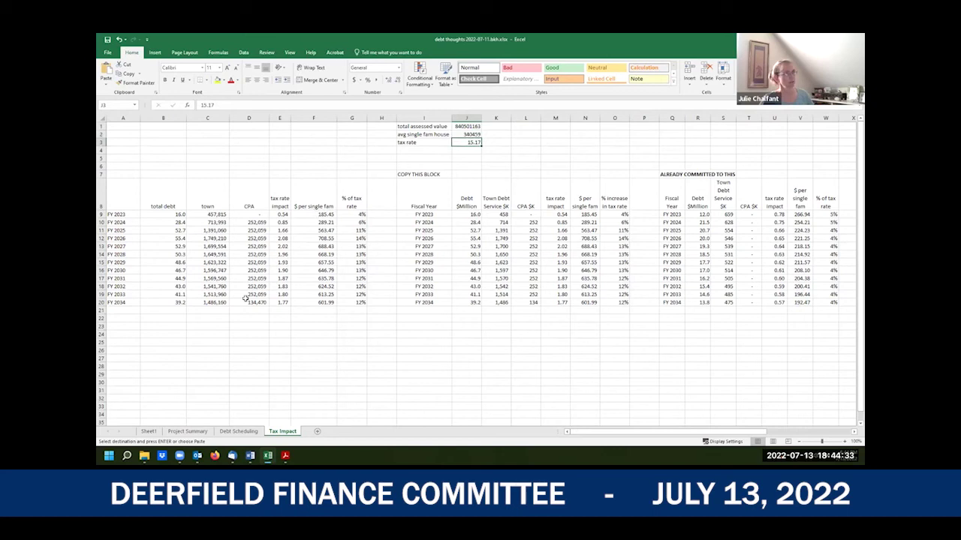
Walk through the FY 2025 row on Tax Impact, from total debt across to tax rate impact and $ per single fam
left_click(237, 432)
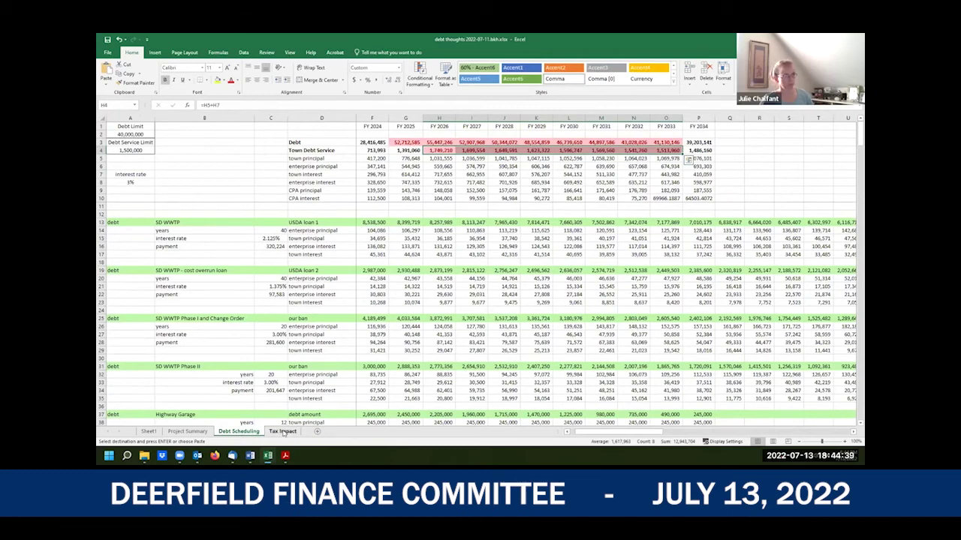
key("ctrl+Page_Down")
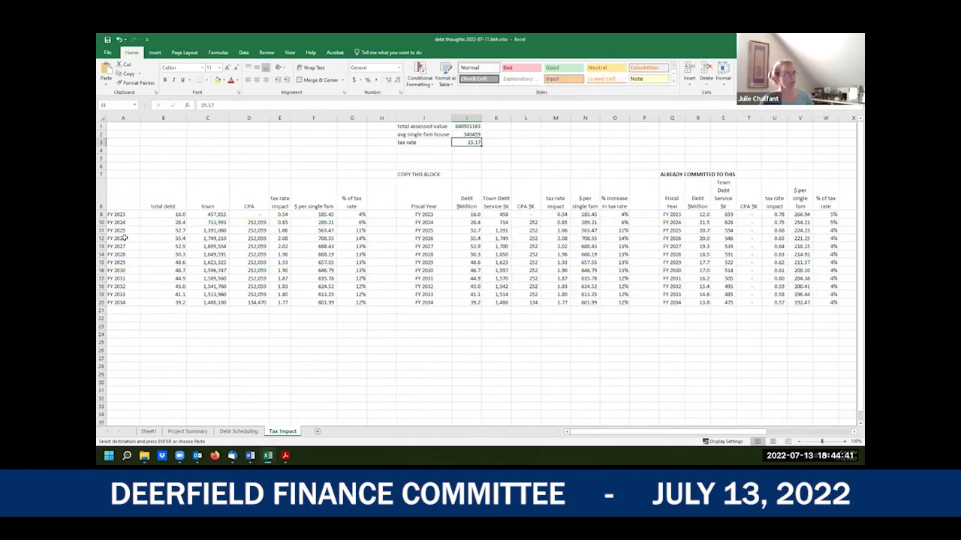
left_click(179, 230)
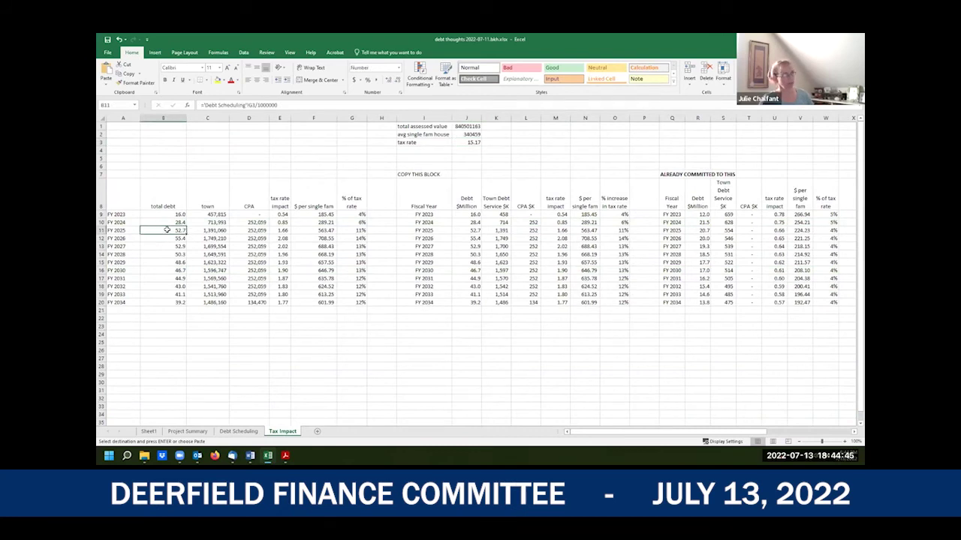
key("Right")
key("Right")
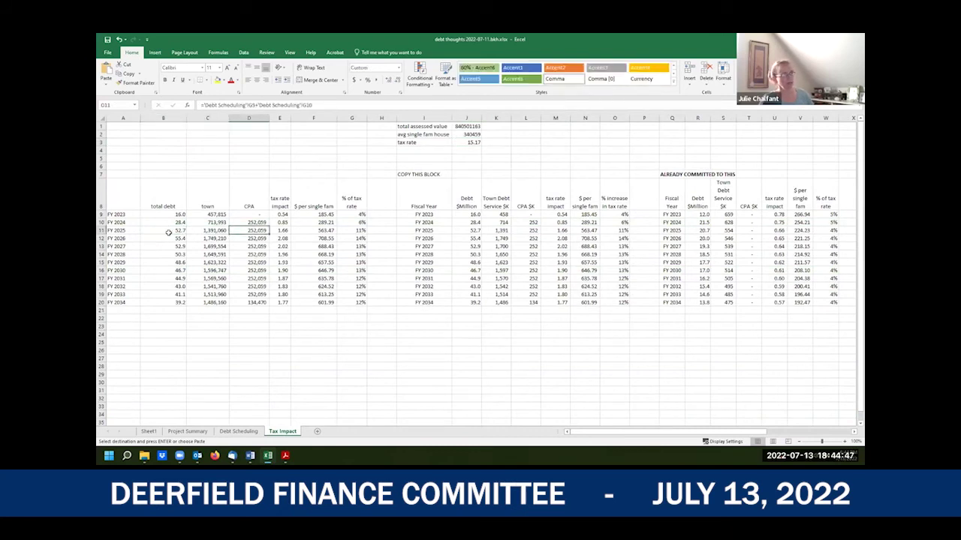
key("Right")
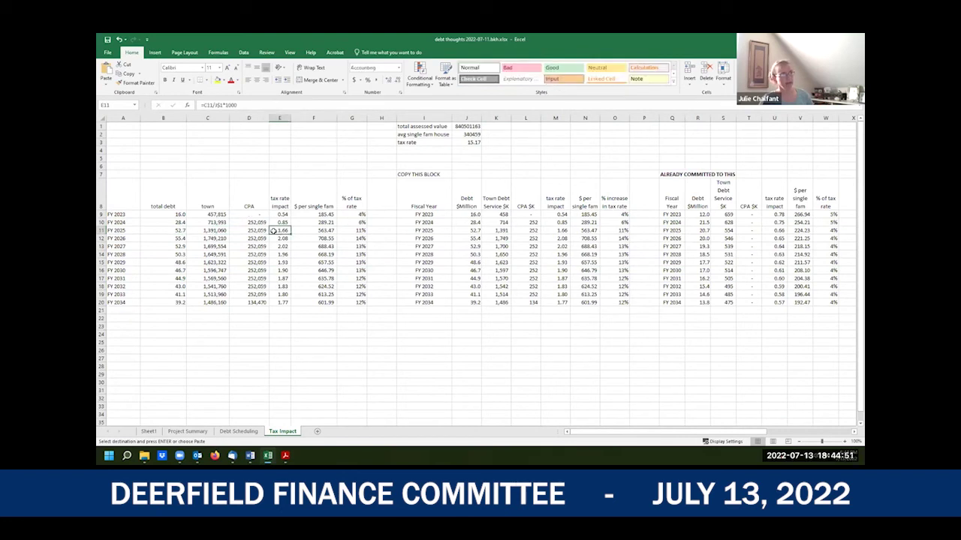
key("Right")
key("Right")
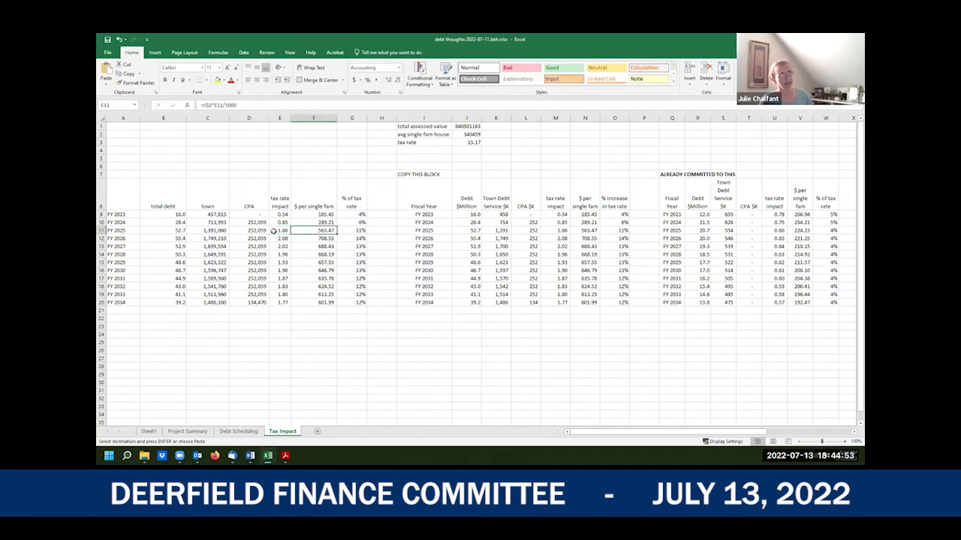
key("Left")
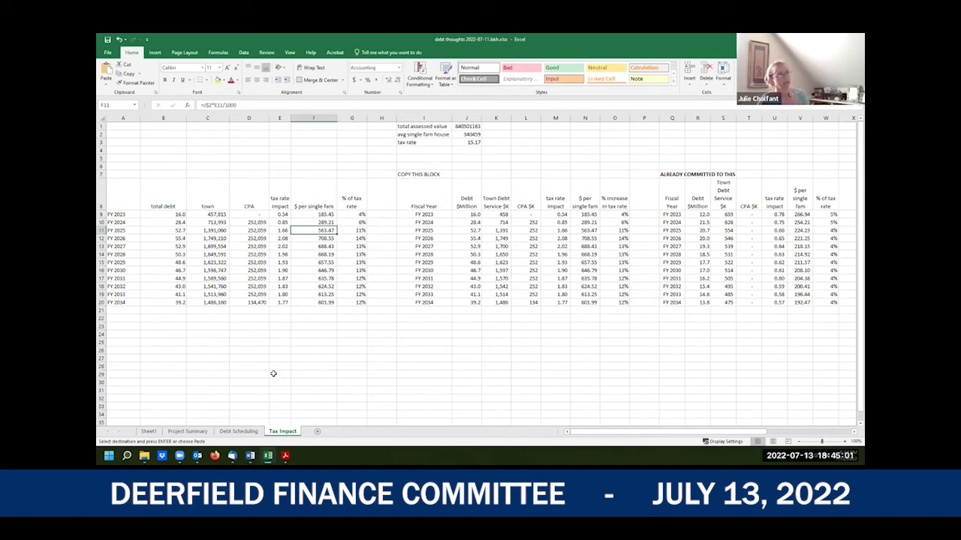
Read down the % of tax rate column on Tax Impact from FY 2025 to FY 2033
key("Right")
key("Down")
key("Down")
key("Up")
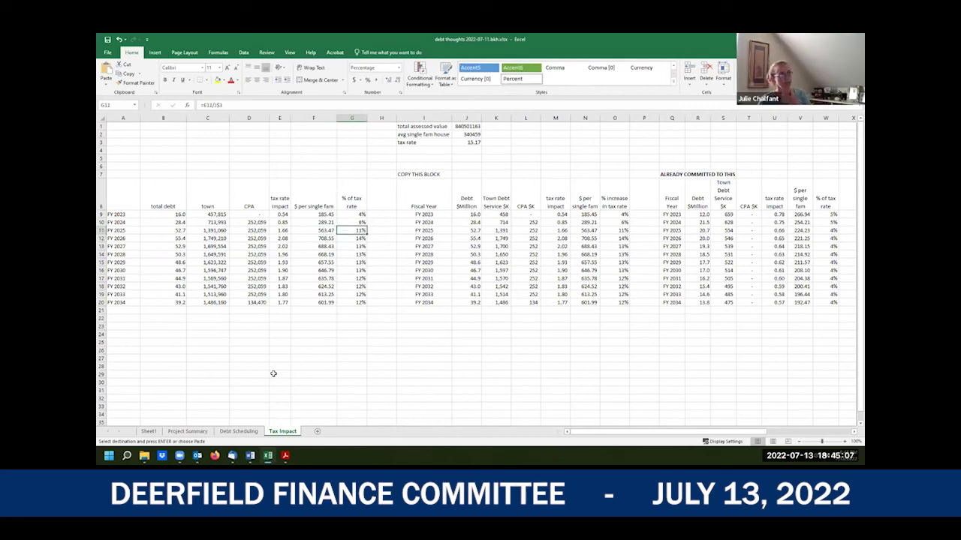
key("Down")
key("Down")
key("Down")
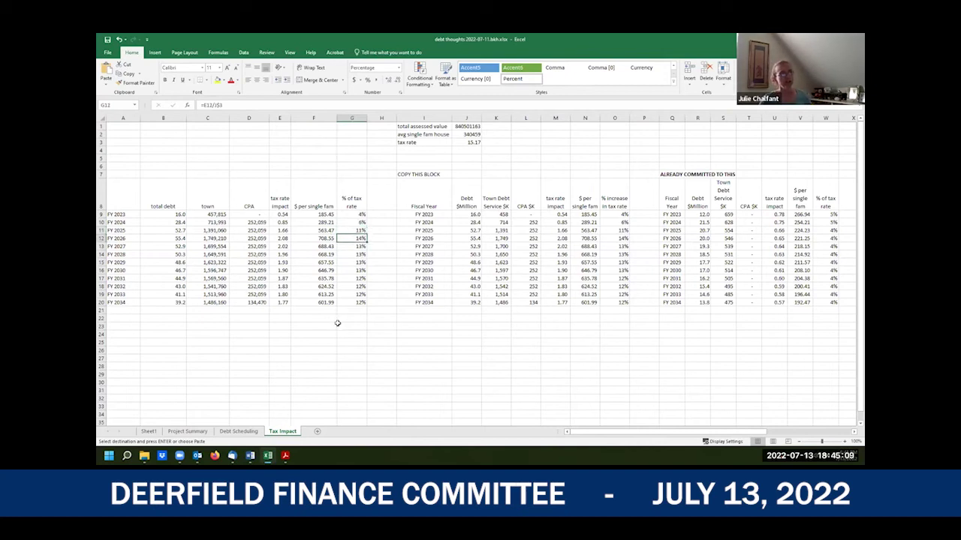
key("Down")
key("Down")
key("Down")
key("Down")
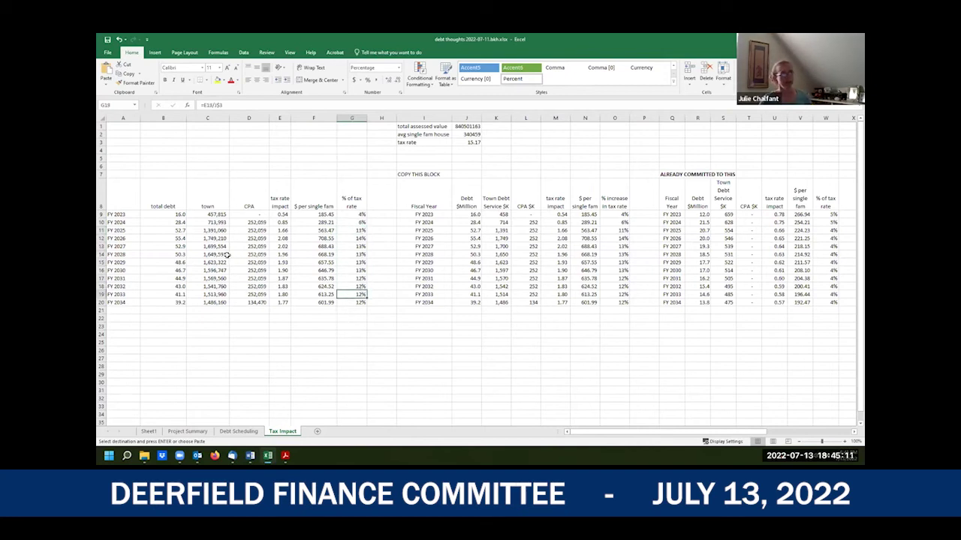
Compare FY 2025 total debt with its % of tax rate, and highlight that percentage column for FY 2023 through FY 2034
left_click(170, 232)
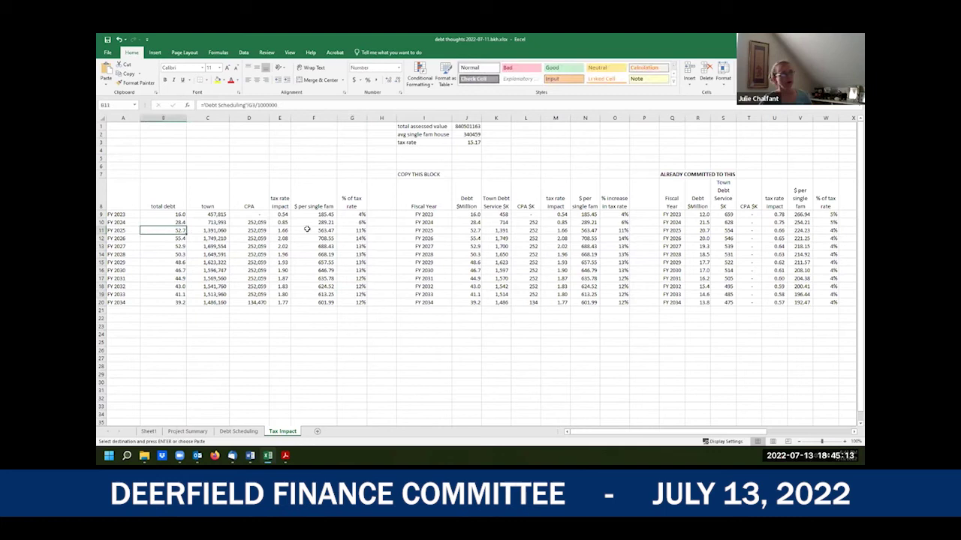
left_click(353, 230)
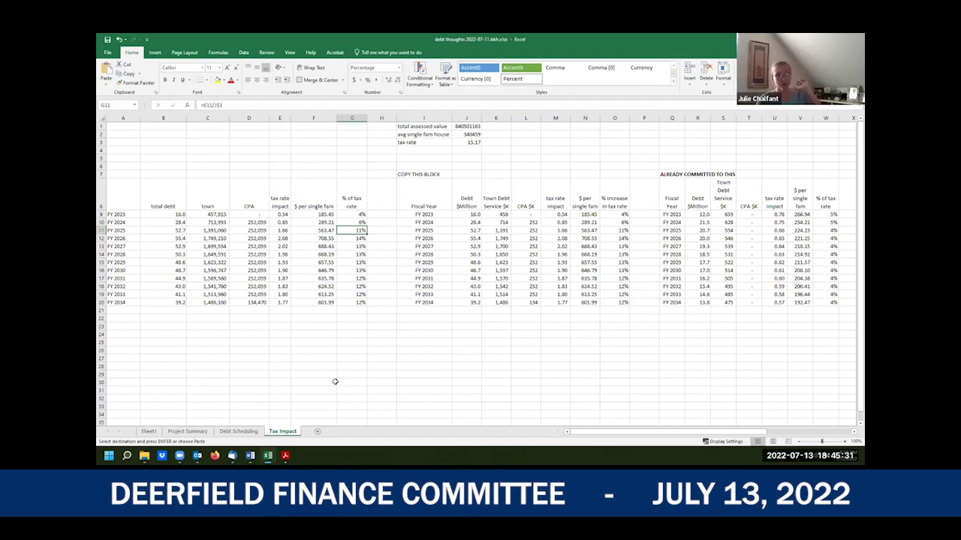
left_click(163, 232)
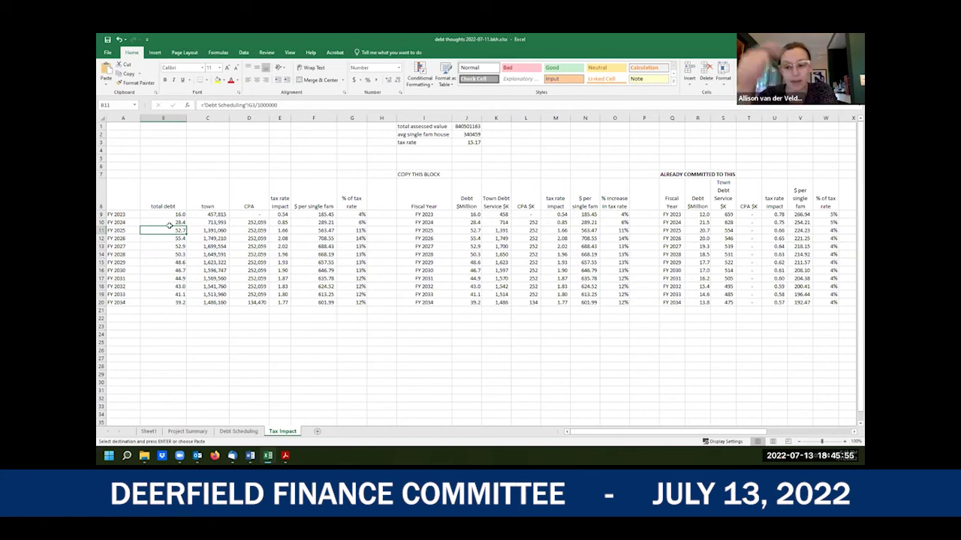
left_click(356, 262)
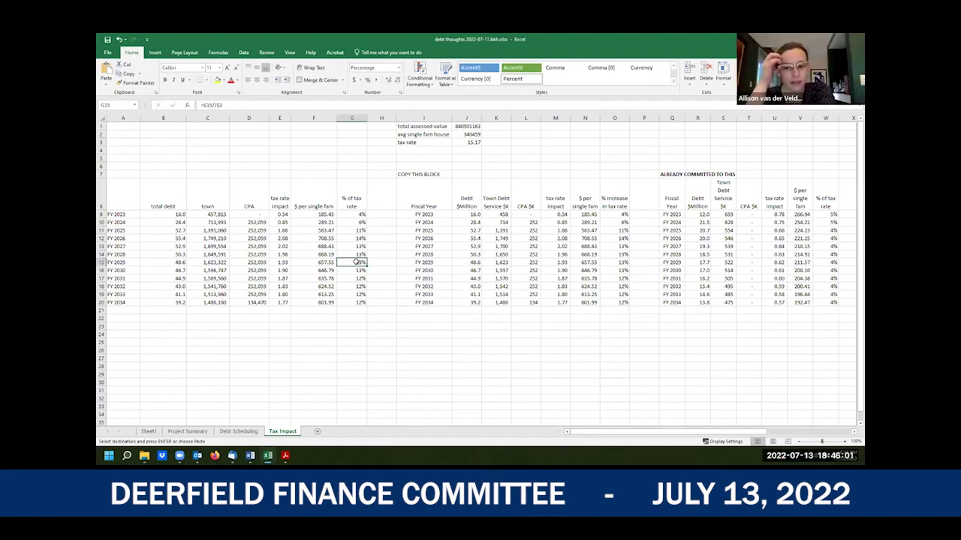
left_click_drag(359, 302, 359, 214)
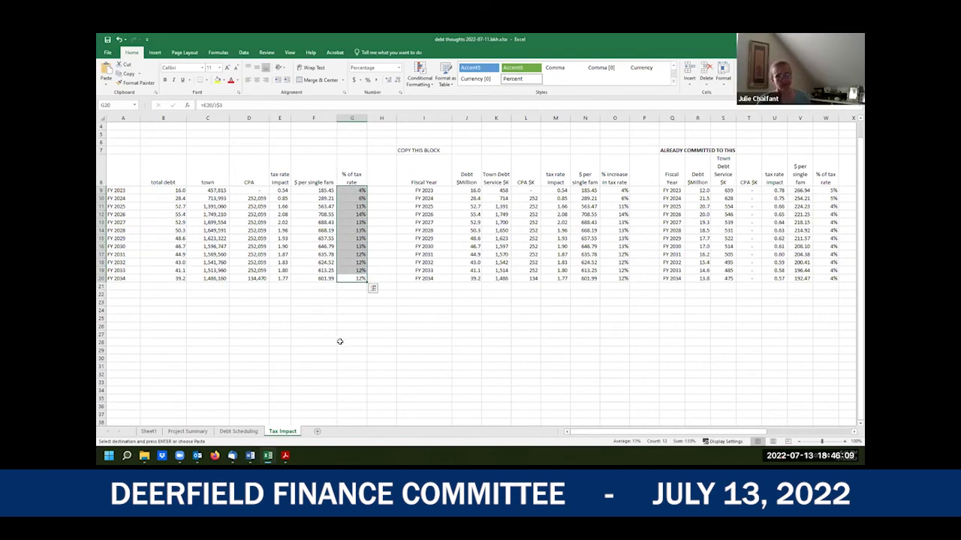
Review the individual project debt rows on Debt Scheduling alongside the percentages on Tax Impact
left_click(237, 433)
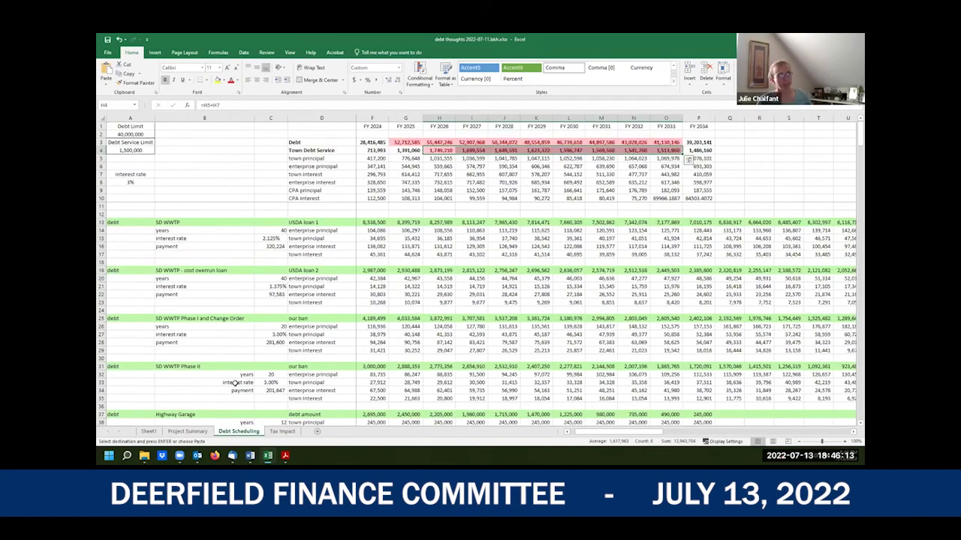
scroll(232, 382, "down", 5)
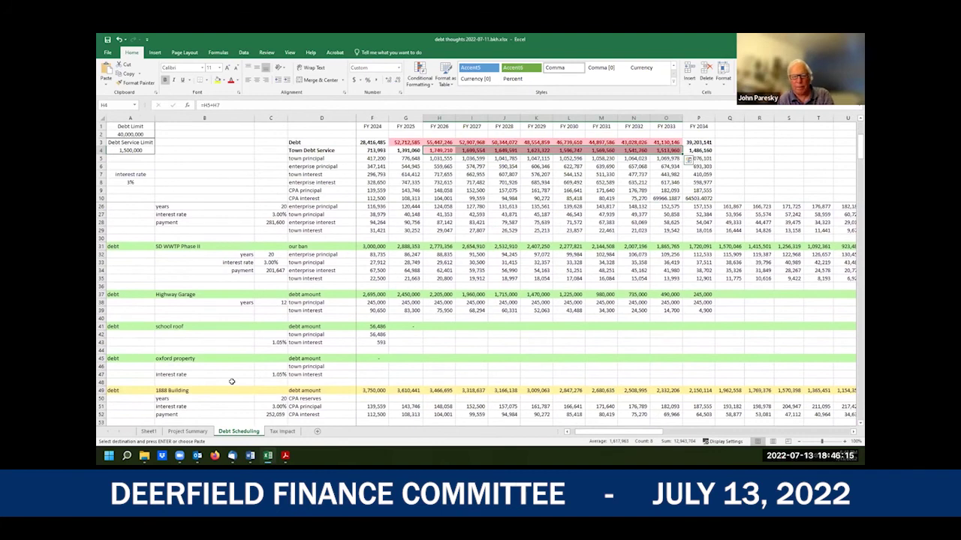
scroll(232, 382, "up", 2)
key("ctrl+Page_Down")
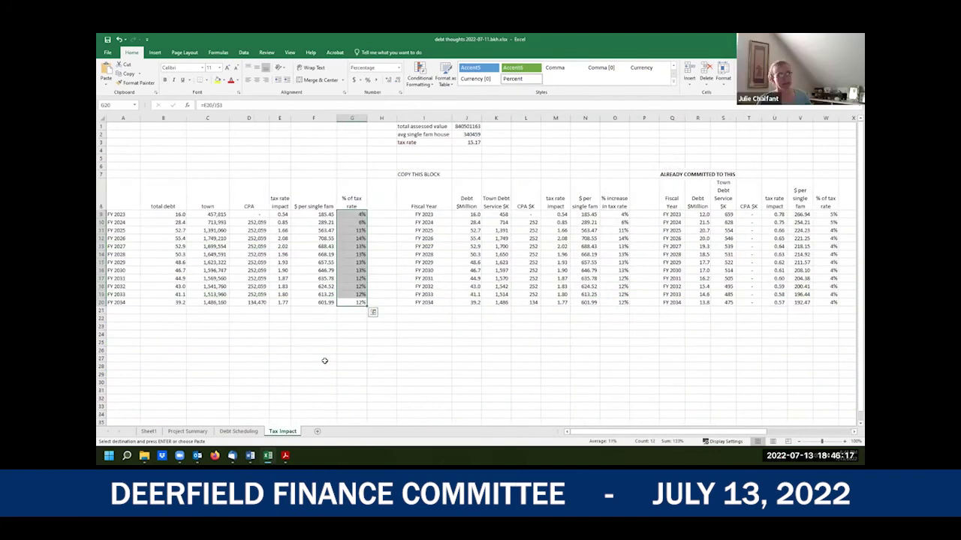
left_click(238, 431)
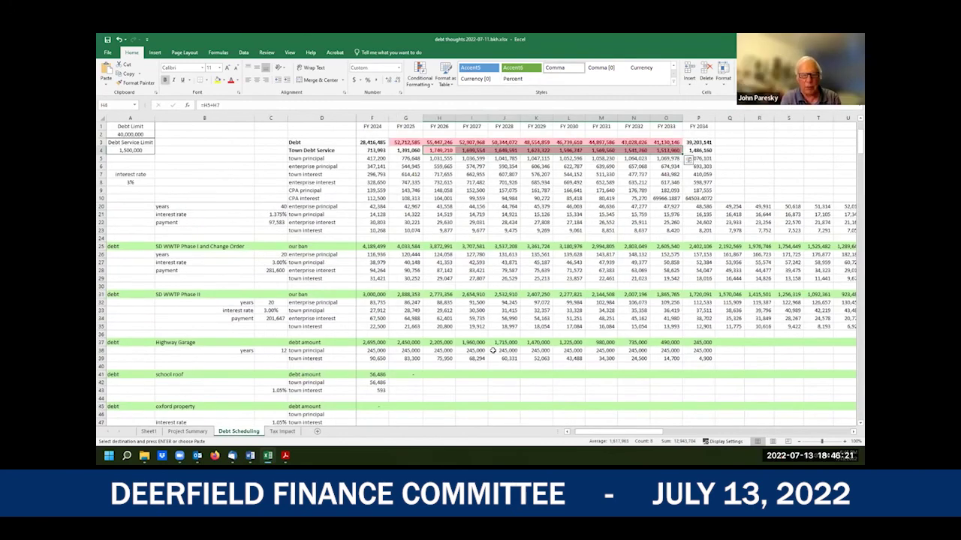
scroll(494, 351, "up", 3)
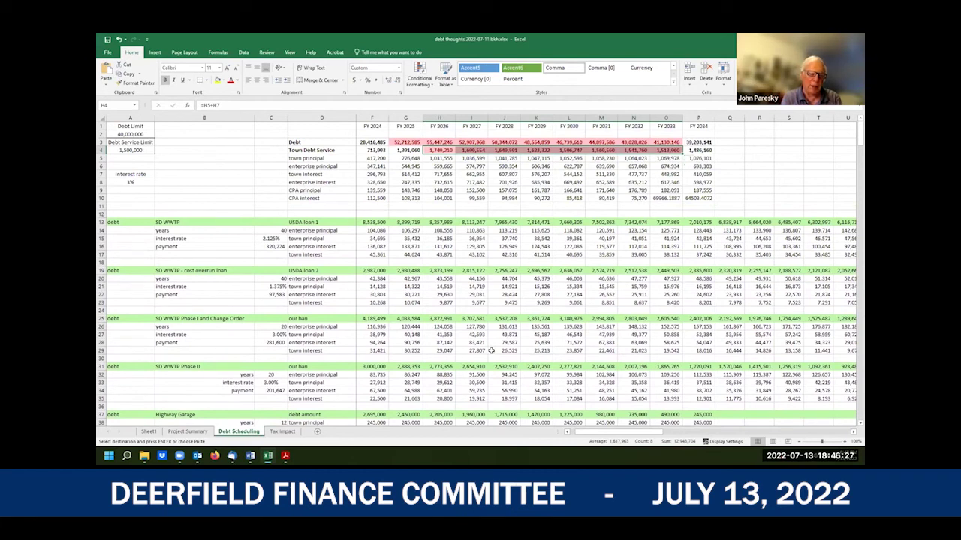
scroll(491, 350, "down", 1)
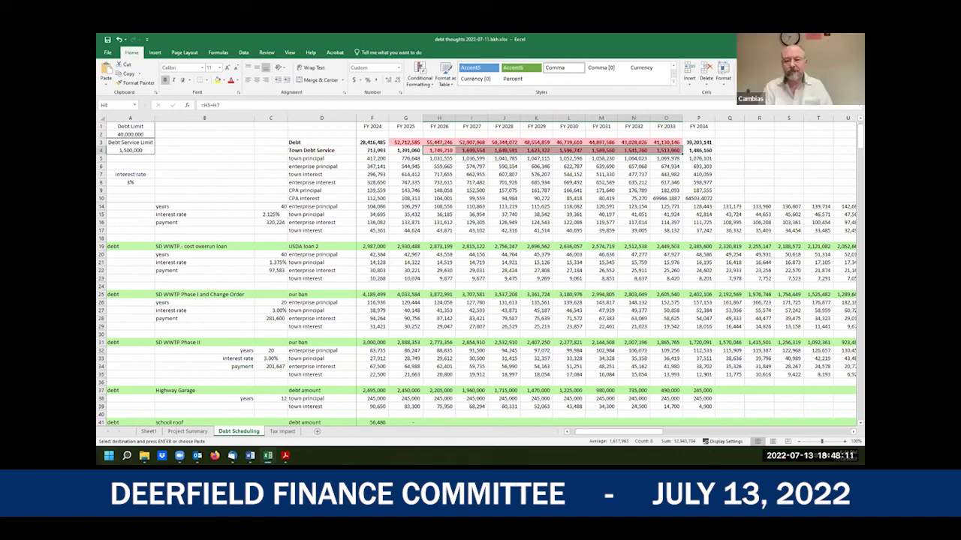
Clear the $ VALUE entries from Town Common through Congregational Church Refurbishment on the Project Summary sheet
left_click(187, 431)
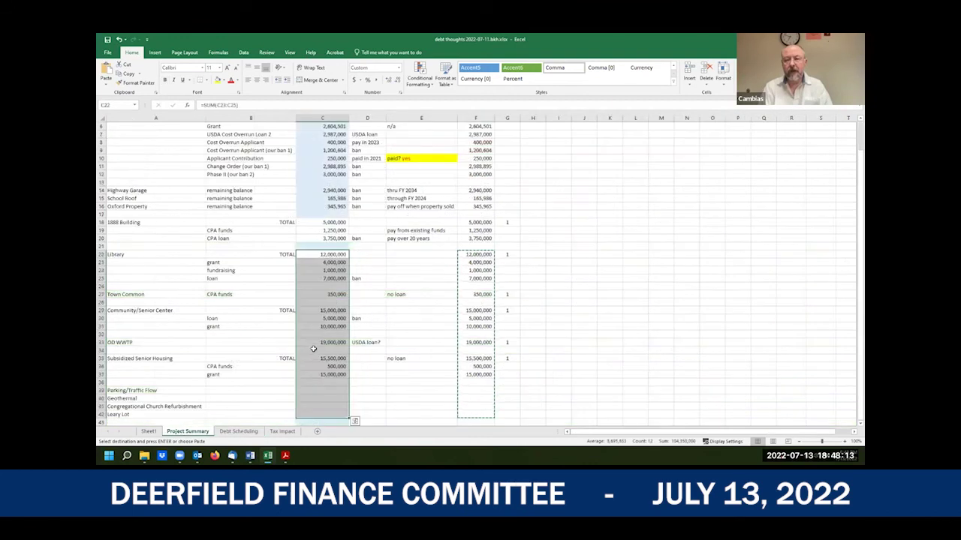
left_click_drag(322, 295, 321, 411)
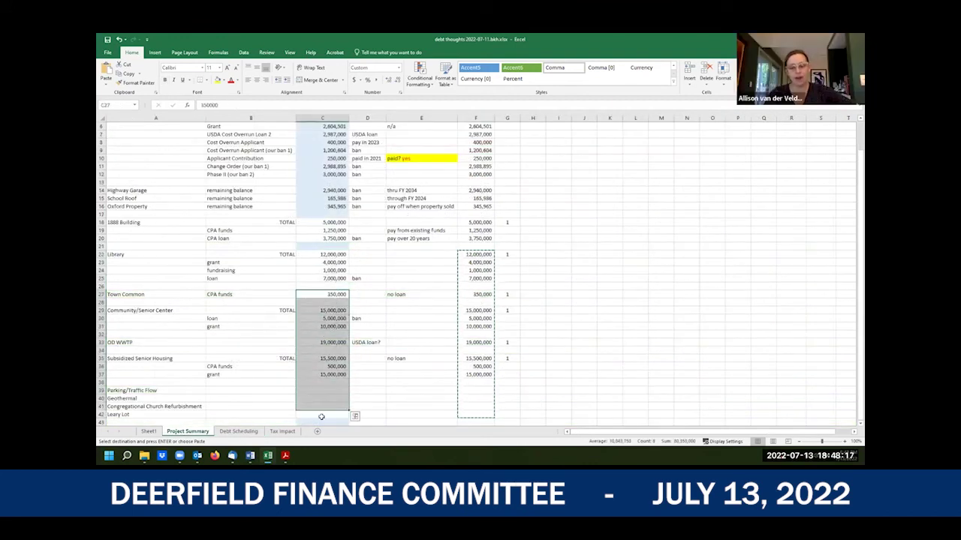
key("Delete")
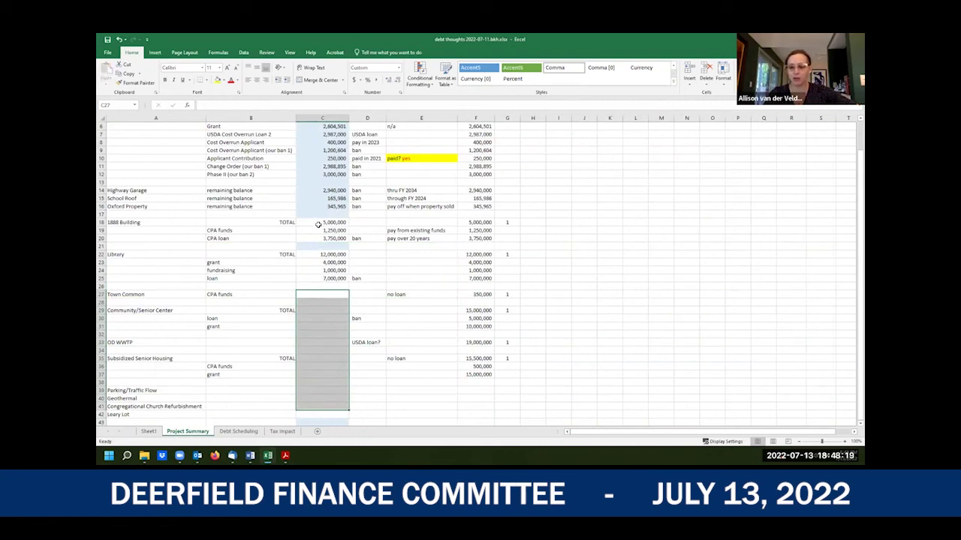
scroll(331, 350, "up", 2)
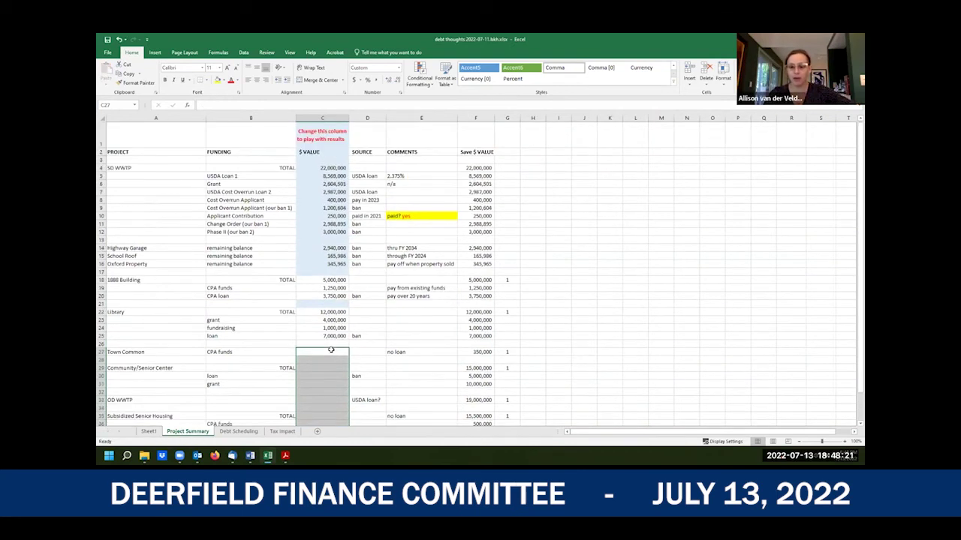
Check the yearly debt figures on Debt Scheduling, and set the Library loan's $ VALUE on Project Summary to 3,000,000
left_click(238, 431)
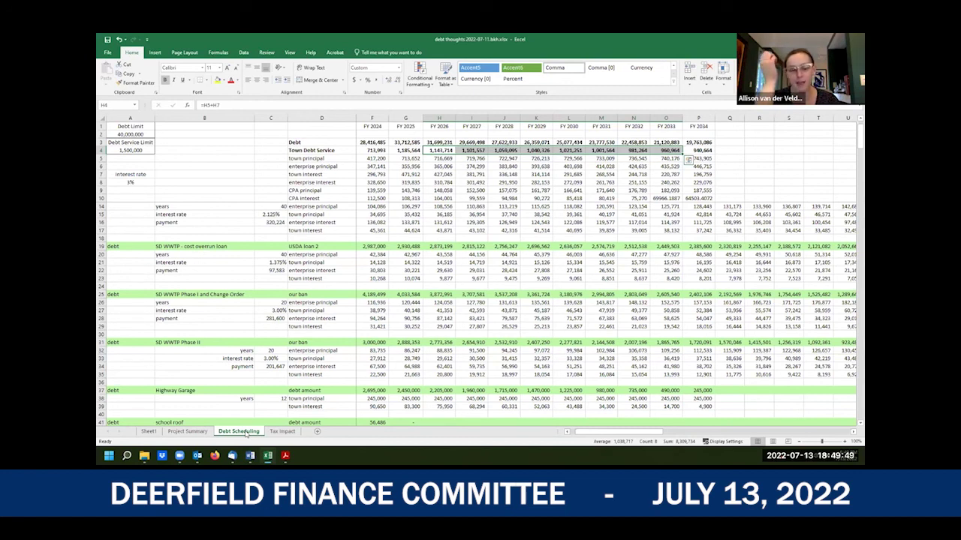
left_click(188, 431, "ctrl")
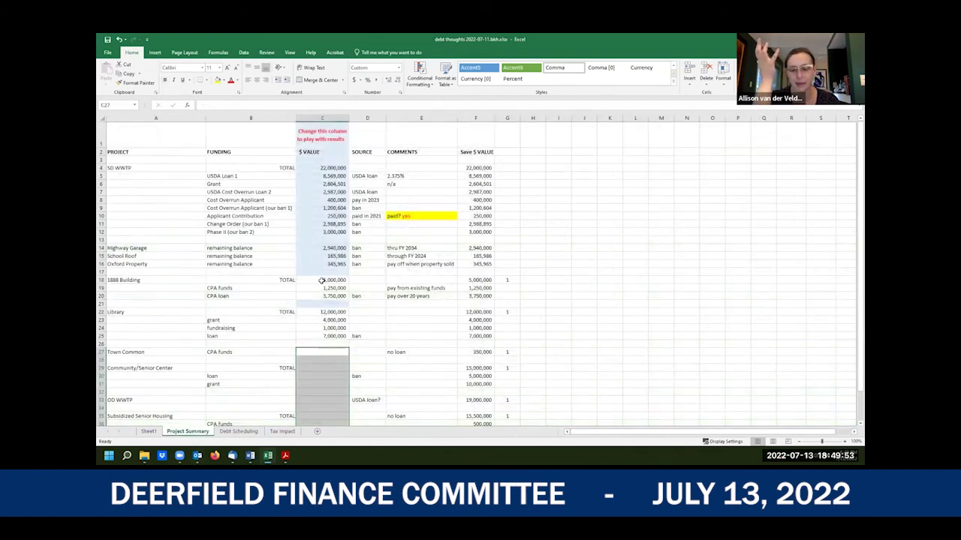
left_click(316, 336)
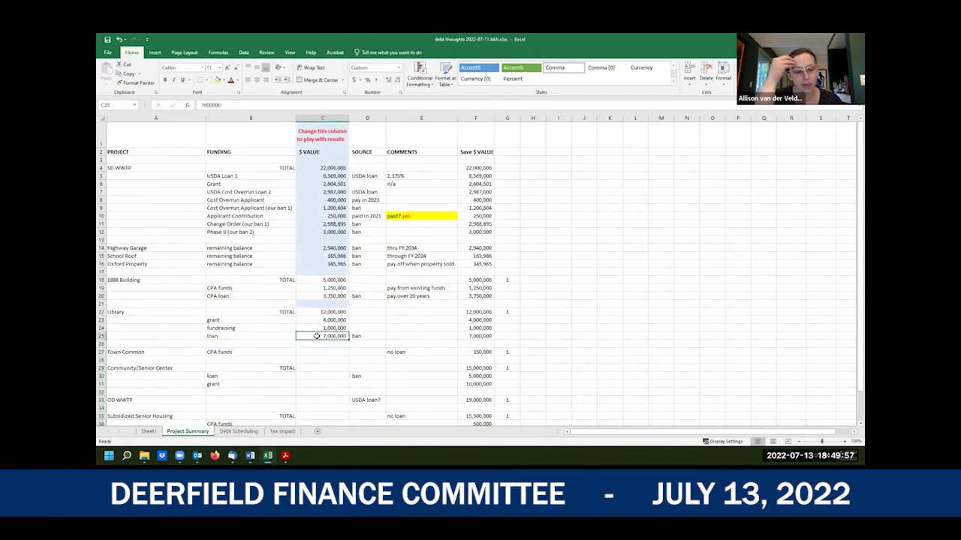
key("Up")
key("Up")
key("Up")
key("Down")
key("Down")
key("Down")
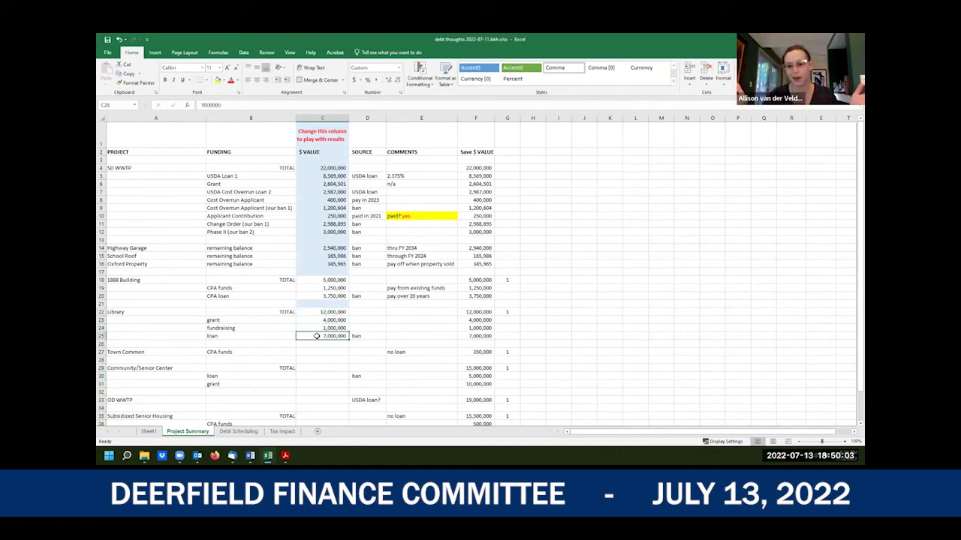
type("3")
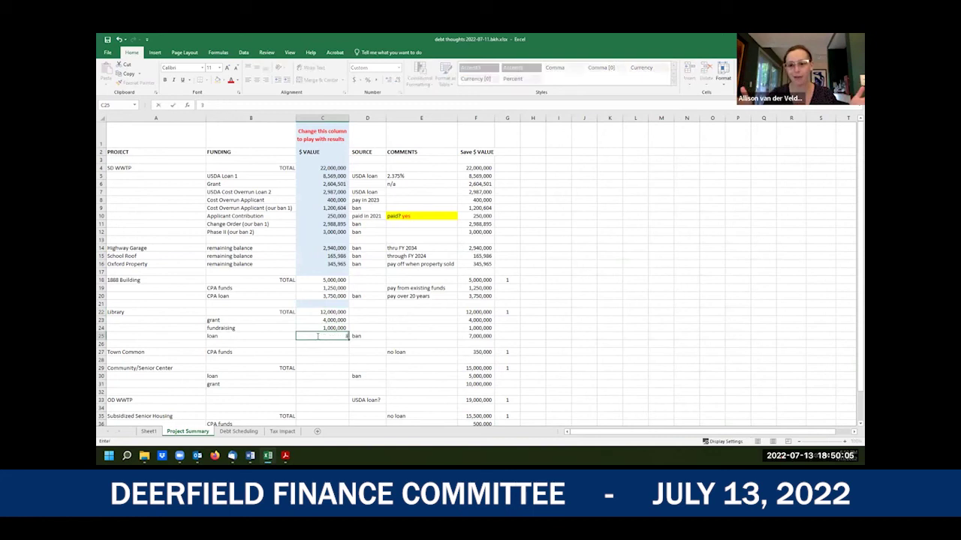
type("000000")
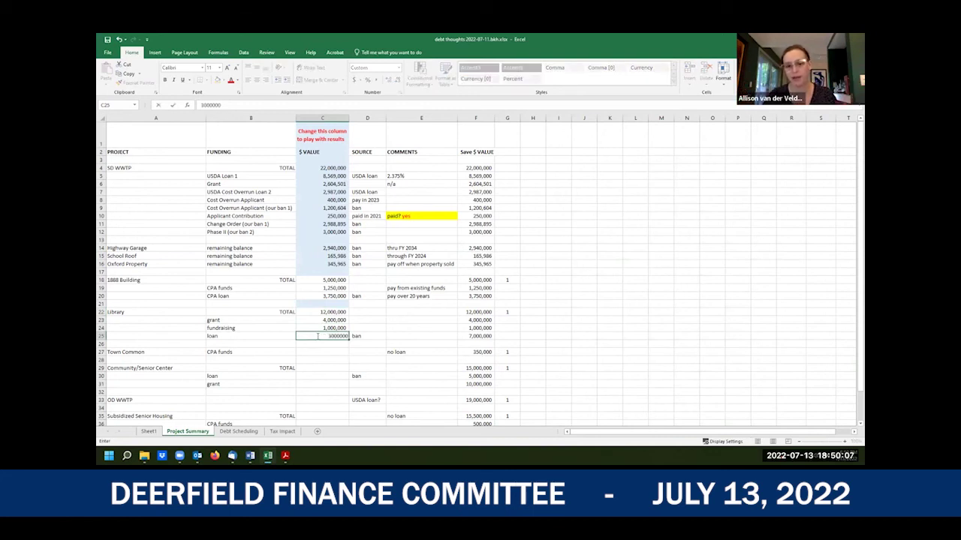
key("Return")
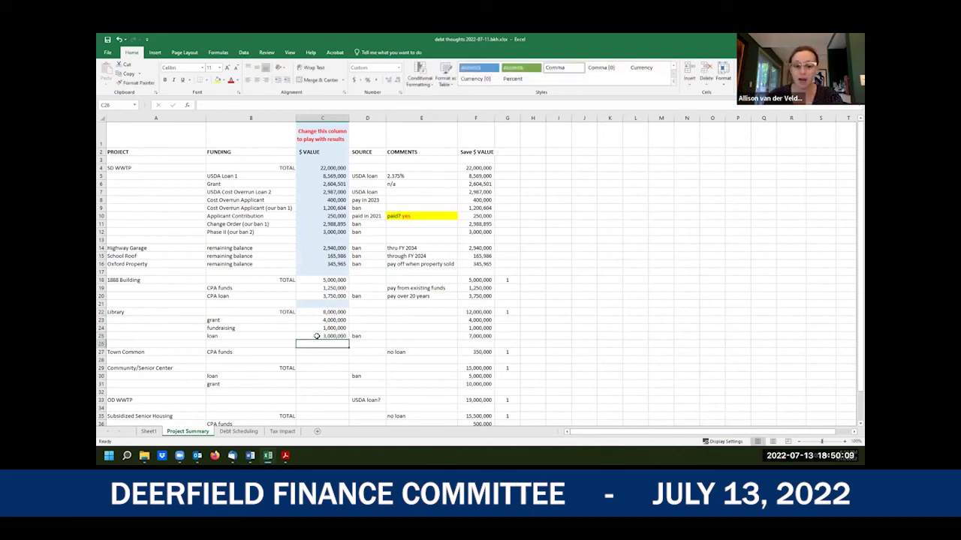